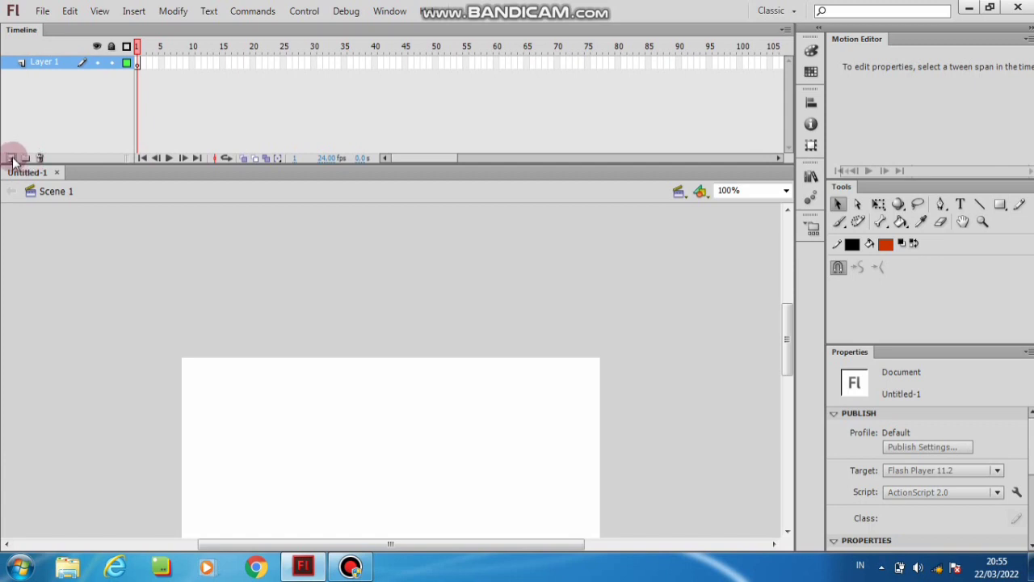
Add three new layers above Layer 1.
click(11, 158)
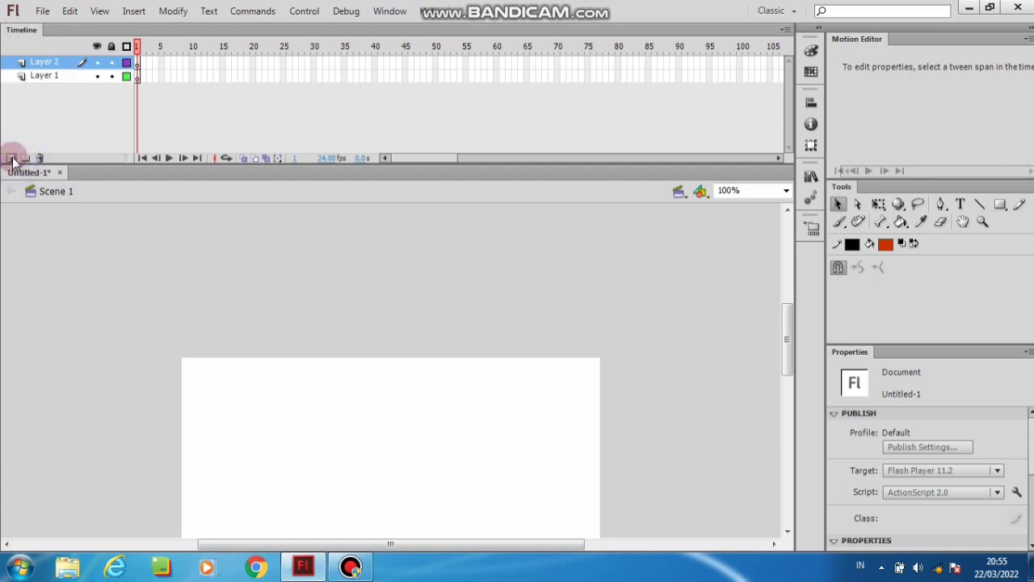
click(11, 158)
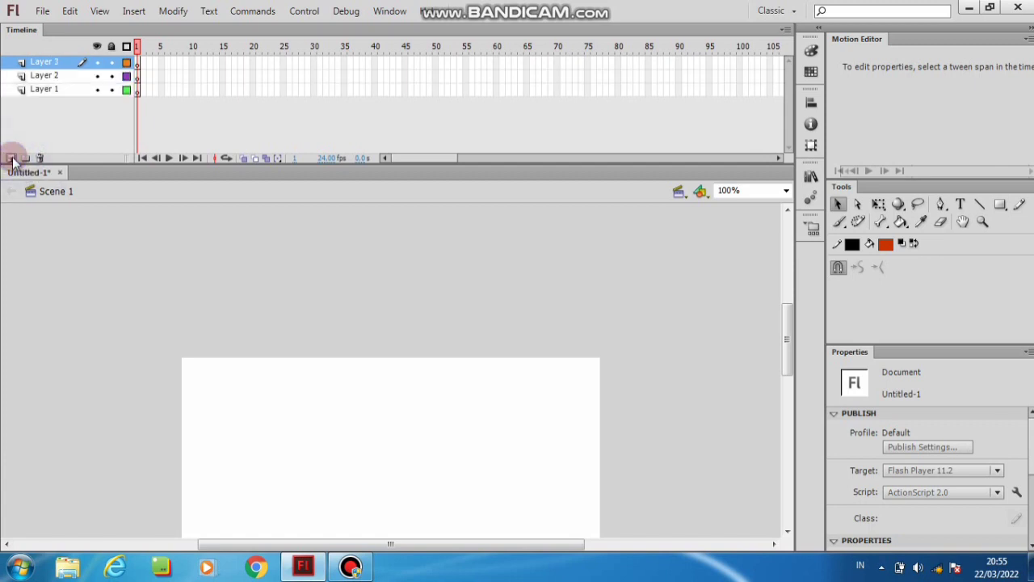
click(11, 158)
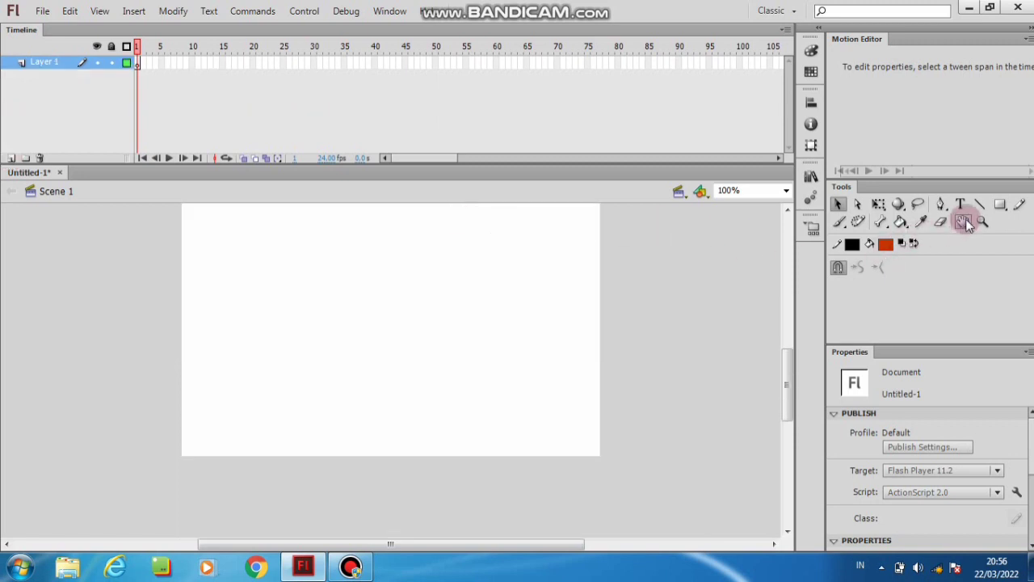
Draw a red-orange rectangle about 299 by 118 px in the lower left part of the stage on Layer 1.
click(998, 204)
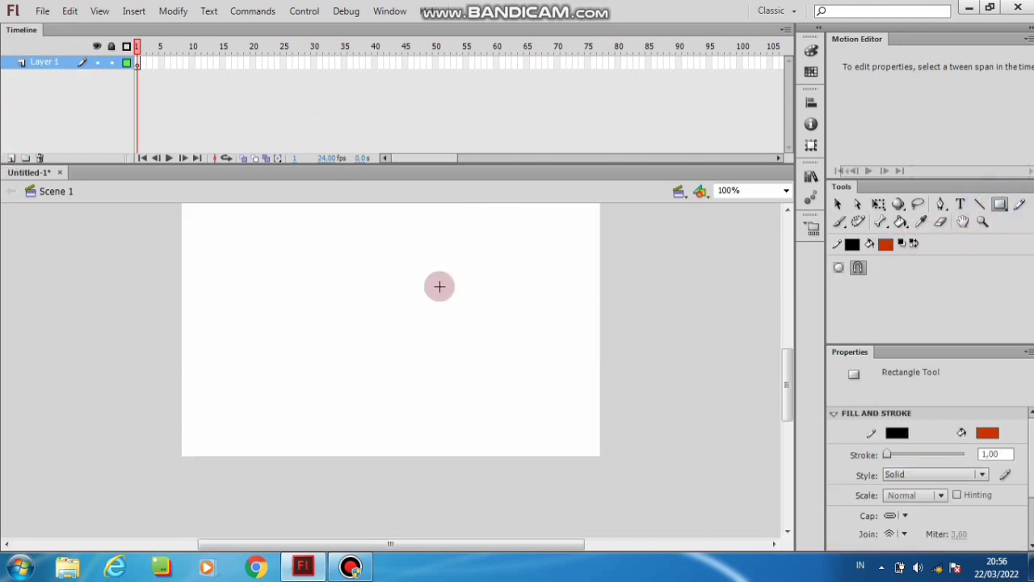
drag(221, 344, 449, 433)
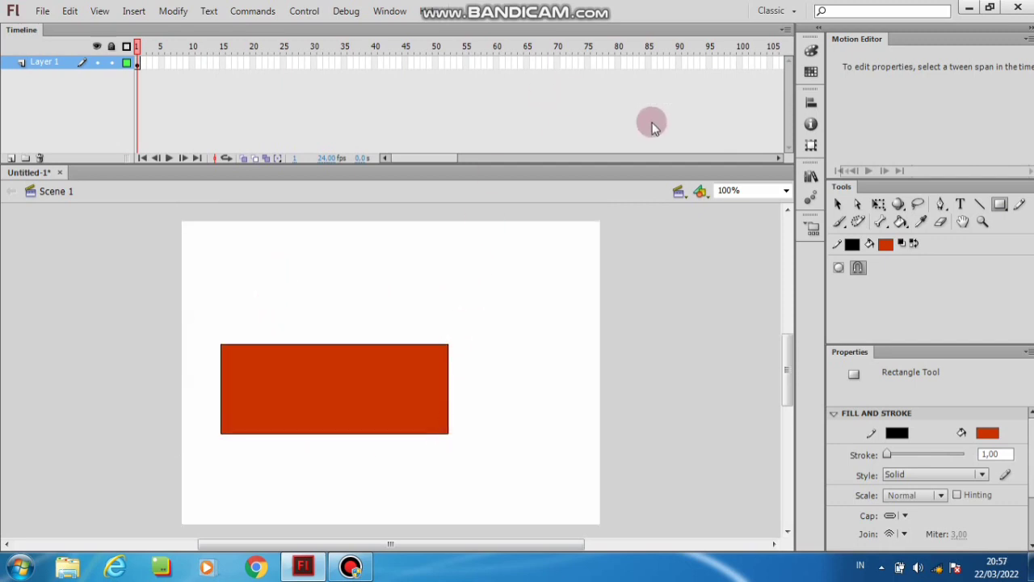
click(841, 202)
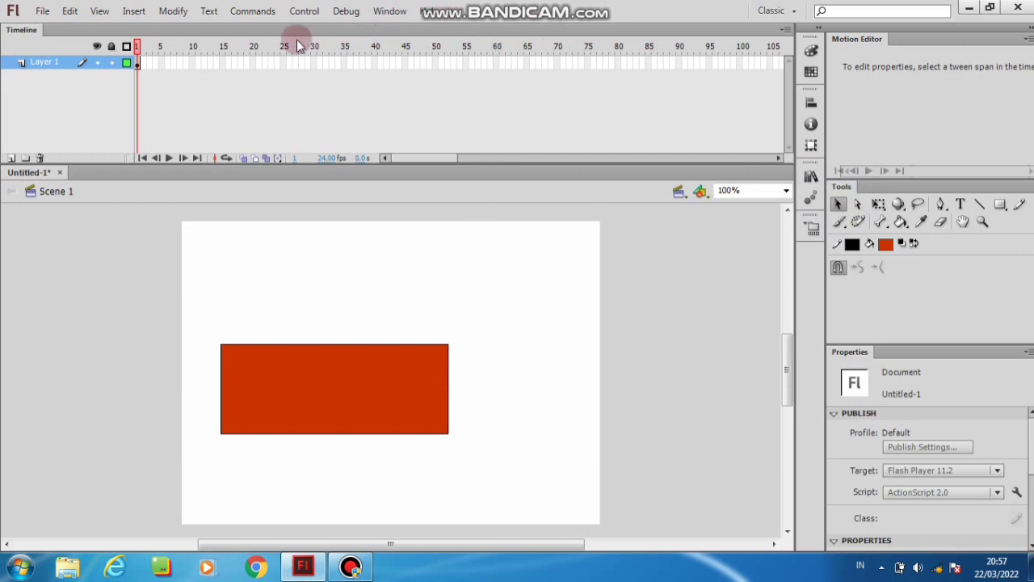
Insert a keyframe at frame 60 of Layer 1.
click(498, 62)
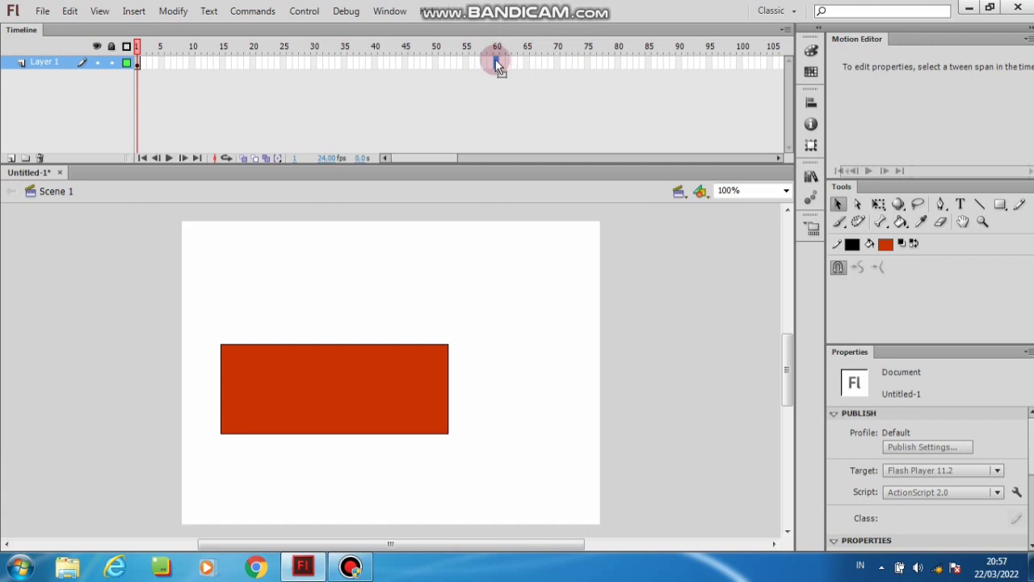
right_click(497, 65)
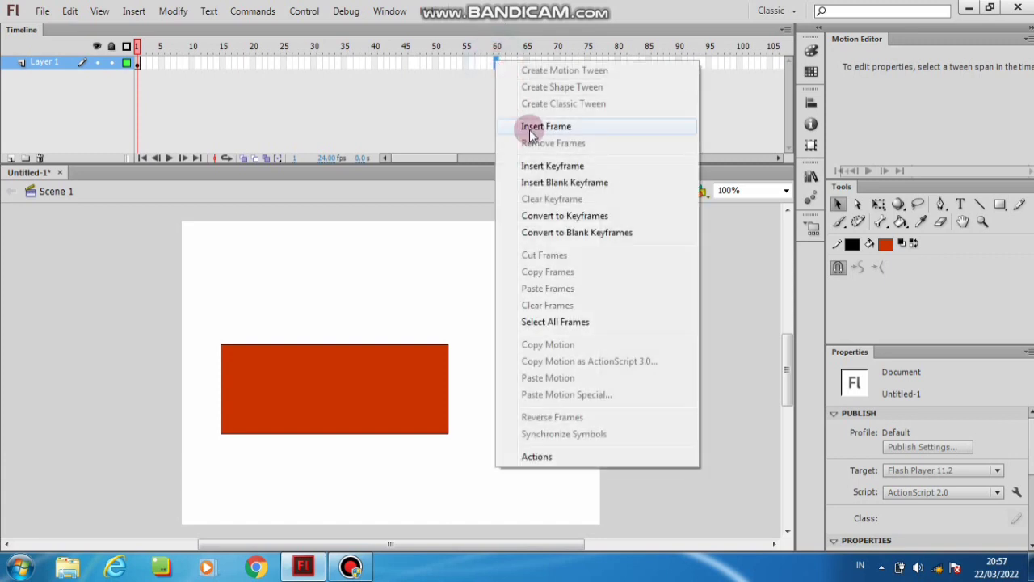
click(538, 167)
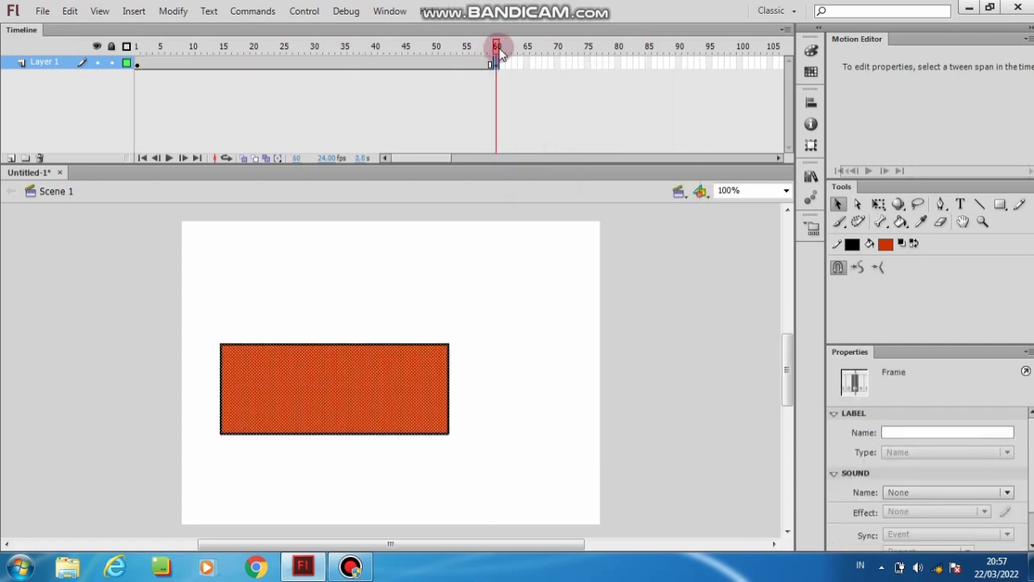
Scrub through Layer 1's frames up to frame 60 to compare the rectangle across the span.
drag(500, 49, 451, 61)
click(452, 84)
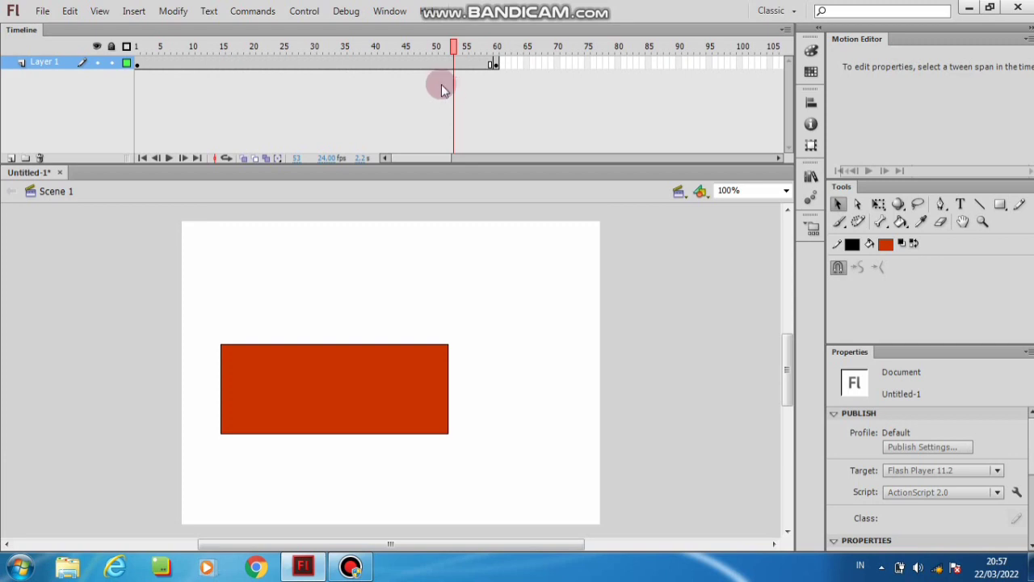
drag(440, 48, 504, 54)
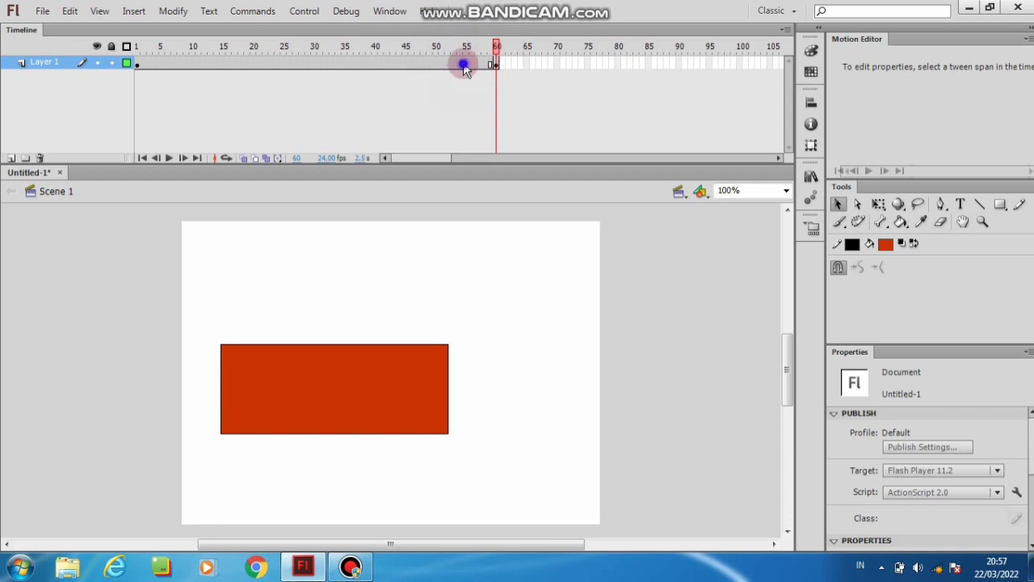
click(465, 66)
click(495, 62)
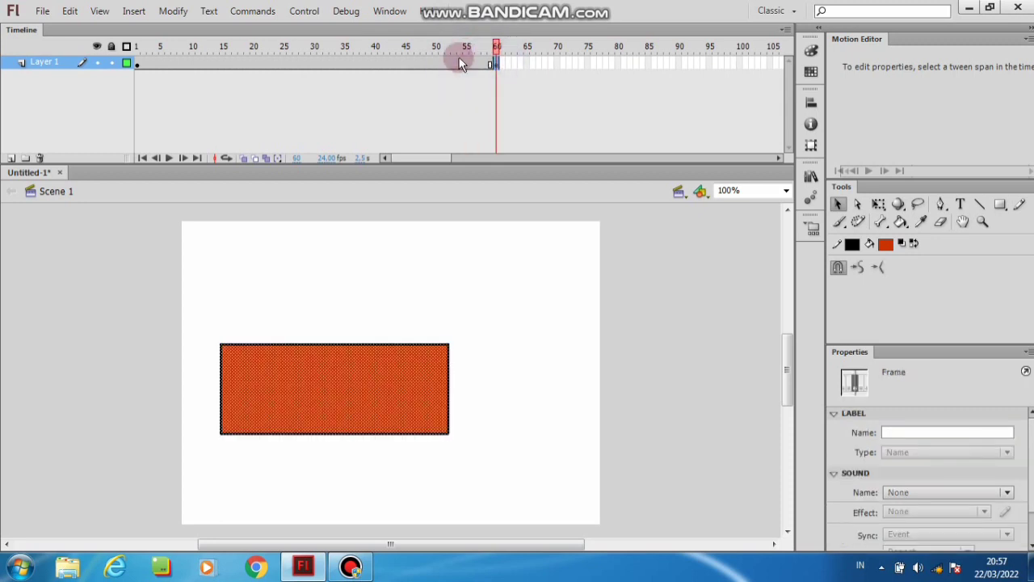
click(460, 62)
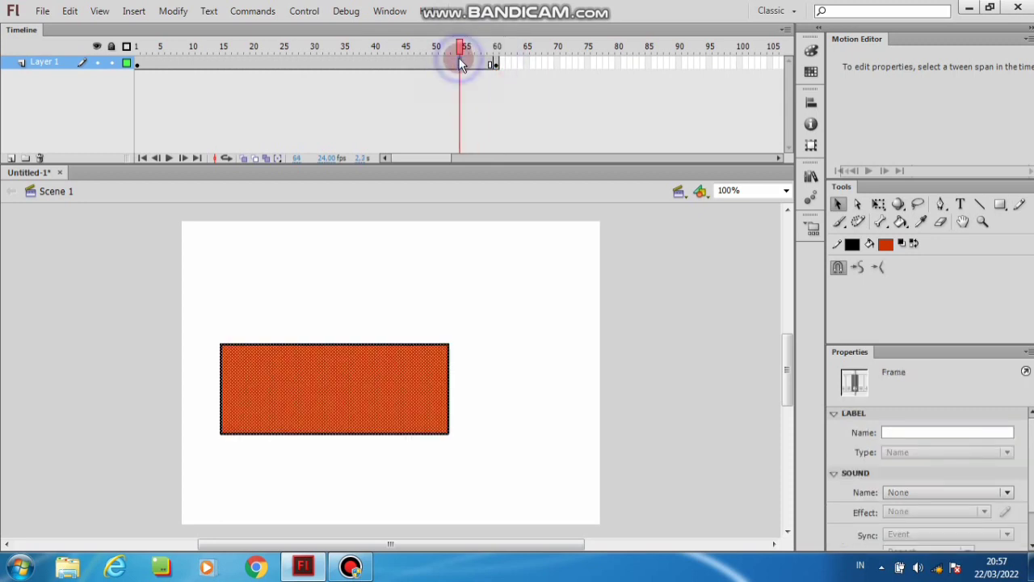
click(205, 60)
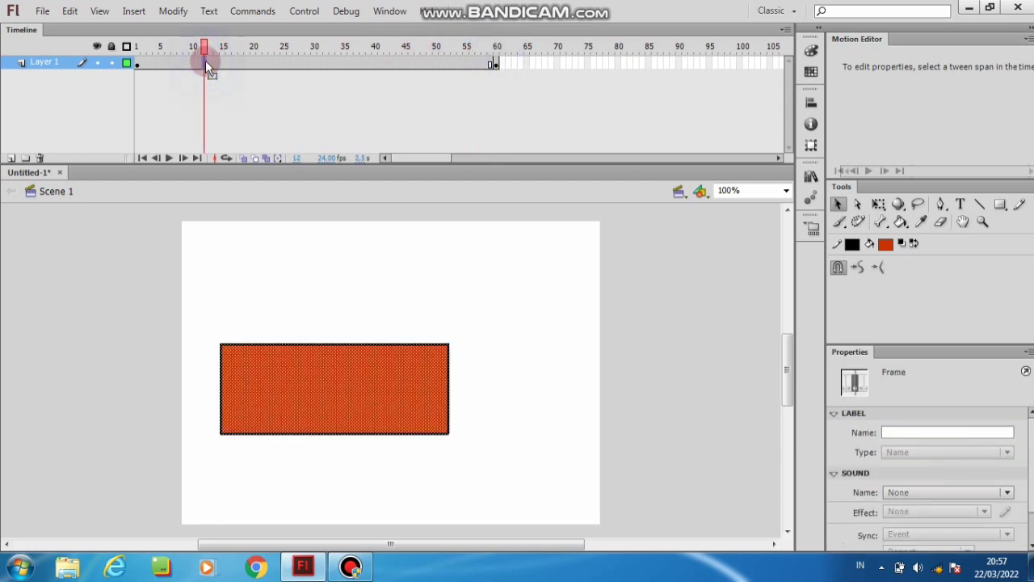
At frame 60, move the rectangle to the right so that it extends past the stage's right edge.
click(494, 62)
click(409, 389)
drag(410, 389, 581, 371)
Compare the rectangle's position in the frames before the end keyframe with its position at frame 60.
mouse_move(493, 46)
mouse_down()
mouse_move(307, 46)
mouse_move(540, 61)
mouse_move(369, 60)
mouse_move(506, 72)
mouse_move(429, 81)
mouse_move(500, 66)
mouse_move(492, 46)
mouse_move(503, 47)
mouse_move(492, 47)
mouse_up()
click(496, 55)
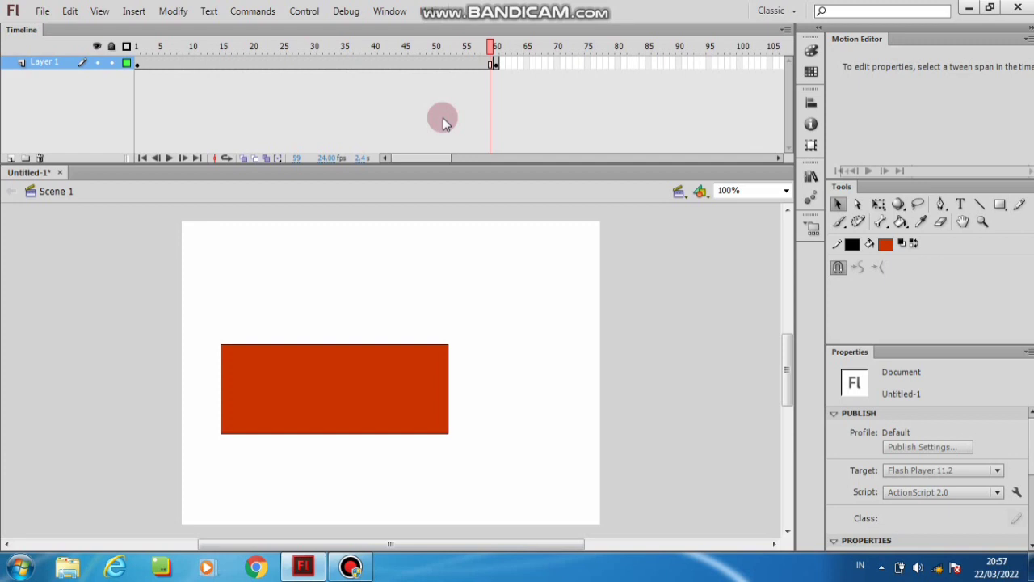
click(490, 46)
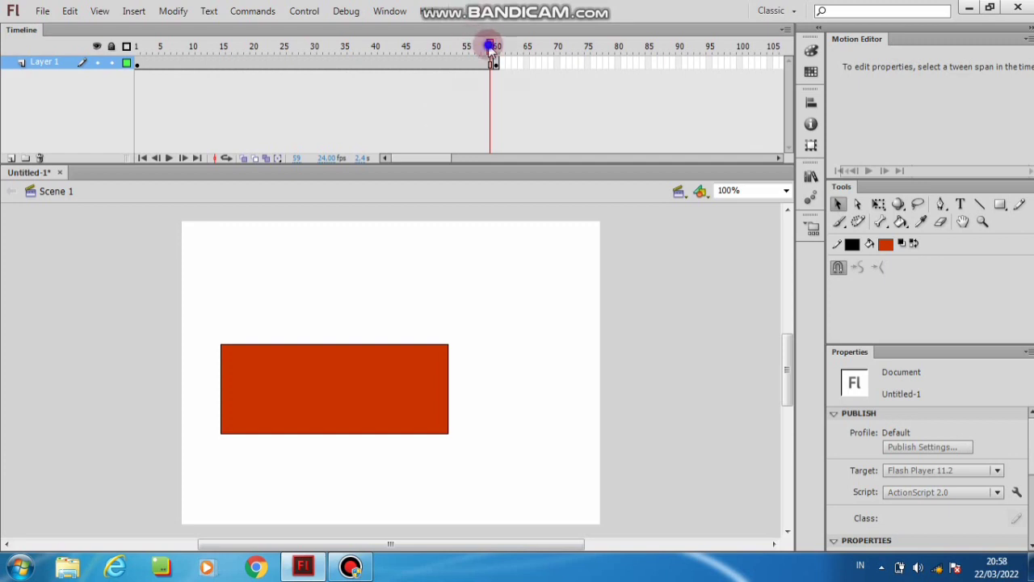
drag(489, 46, 455, 57)
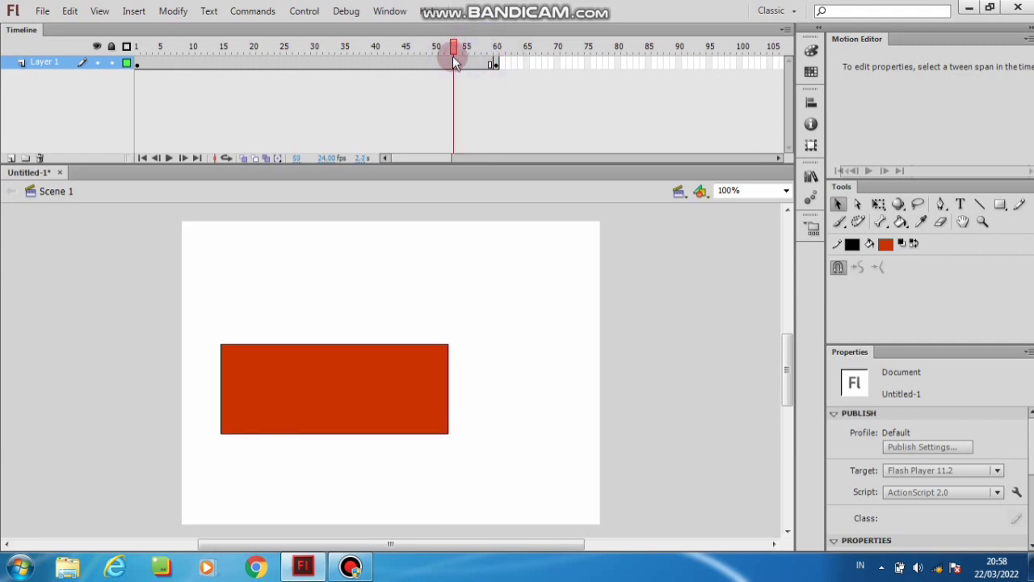
drag(210, 284, 515, 437)
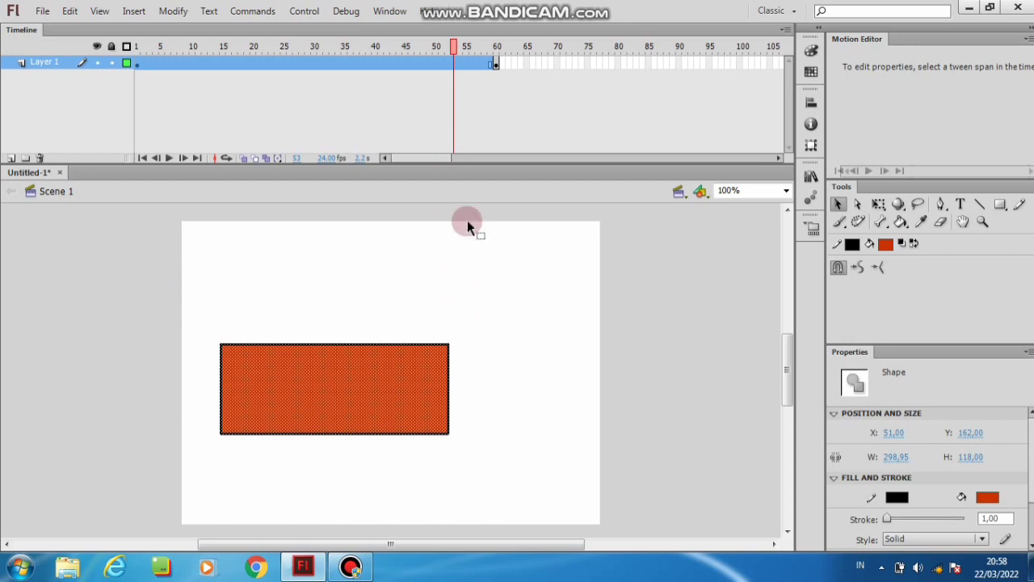
click(461, 279)
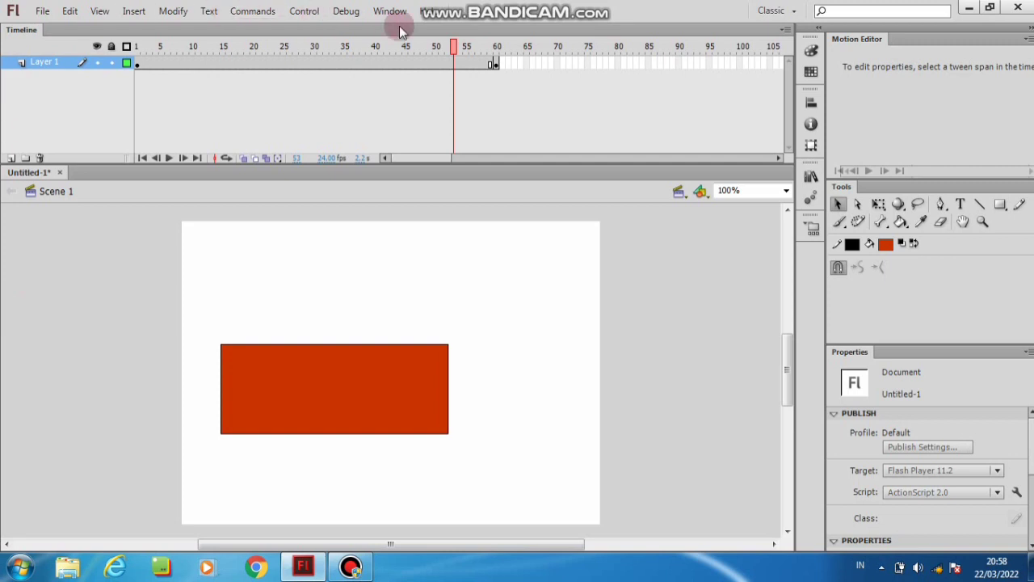
drag(450, 46, 494, 53)
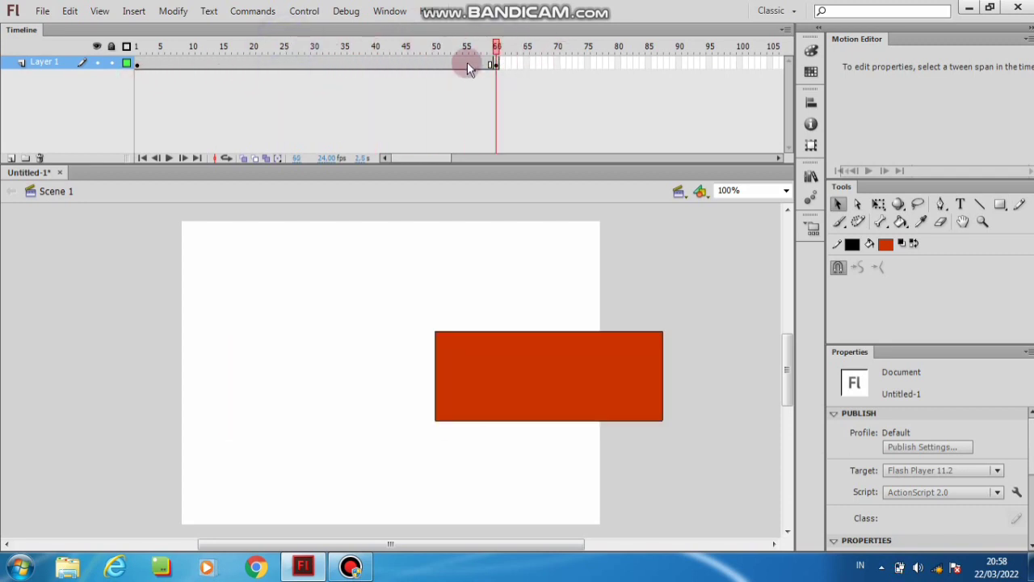
Create a classic tween between the keyframes at frames 1 and 60 of Layer 1 and scrub through the motion.
right_click(268, 62)
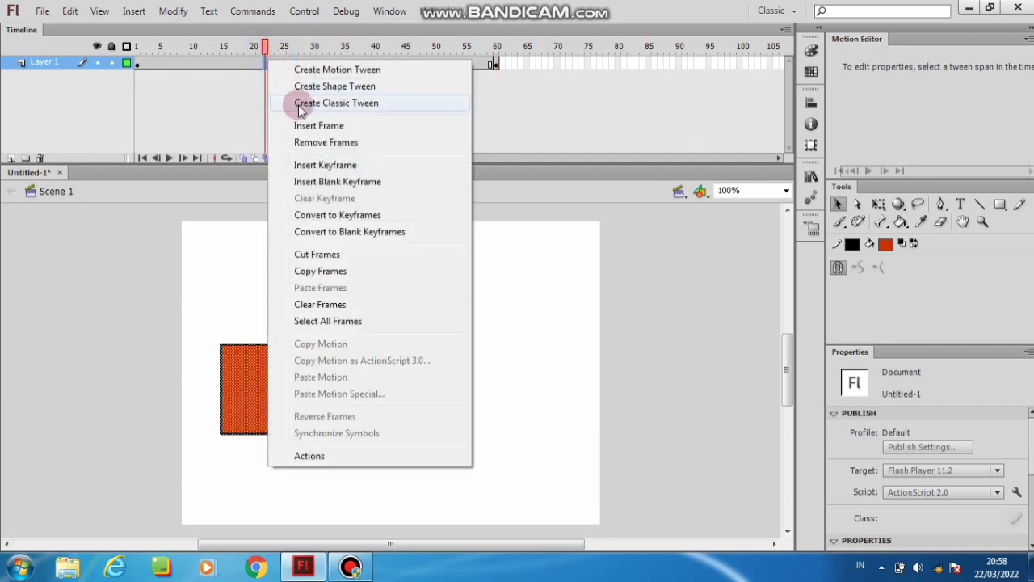
click(298, 104)
drag(265, 48, 496, 47)
Add a new layer and draw a circle about 79 px in diameter on it above the rectangle.
click(42, 133)
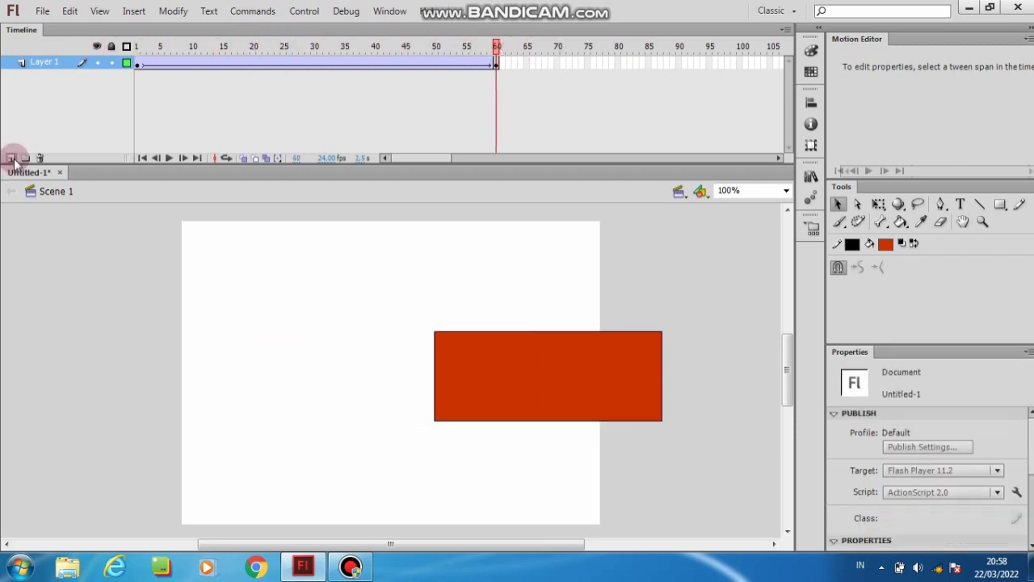
click(12, 158)
click(172, 65)
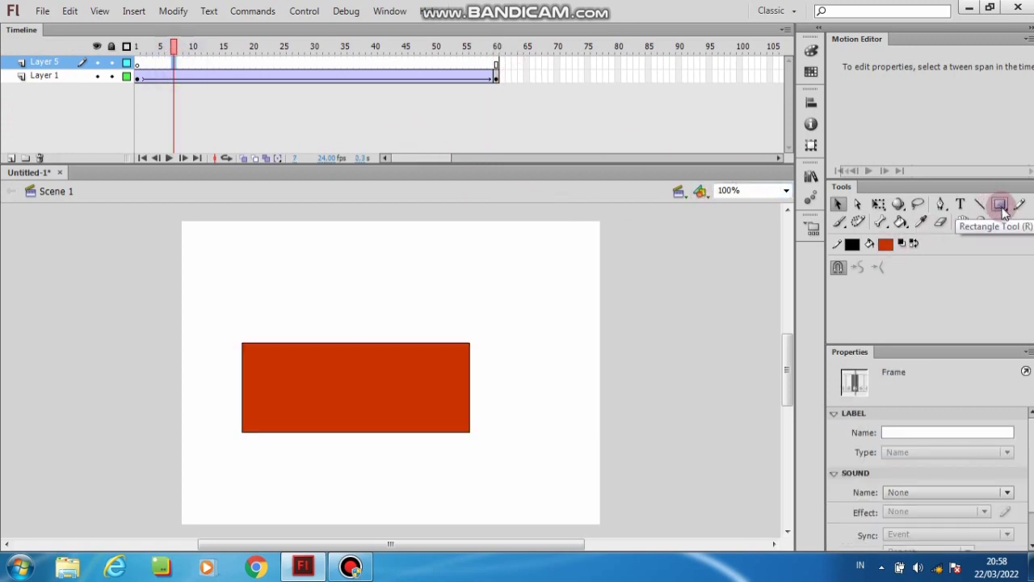
key(o)
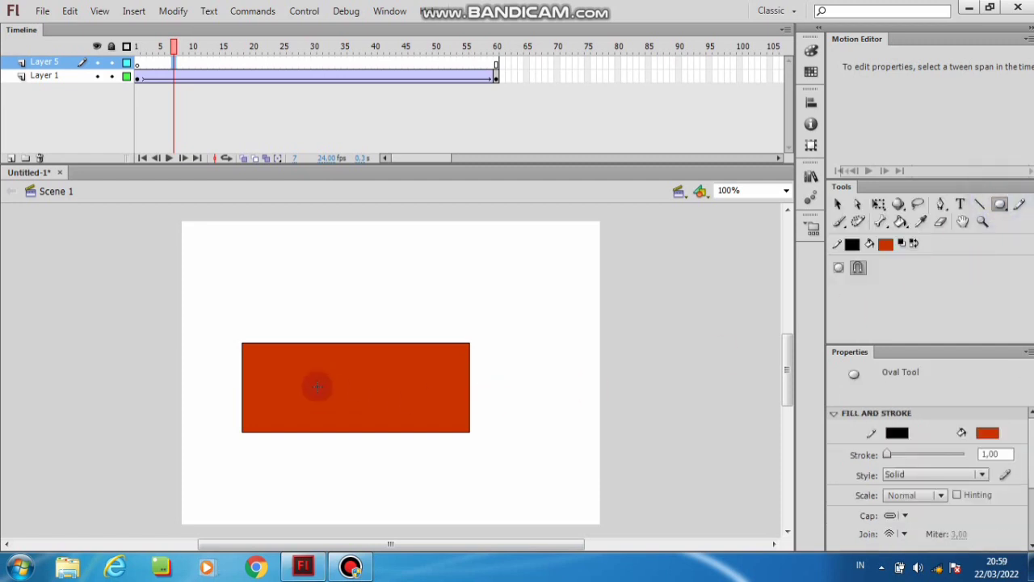
drag(230, 259, 290, 319)
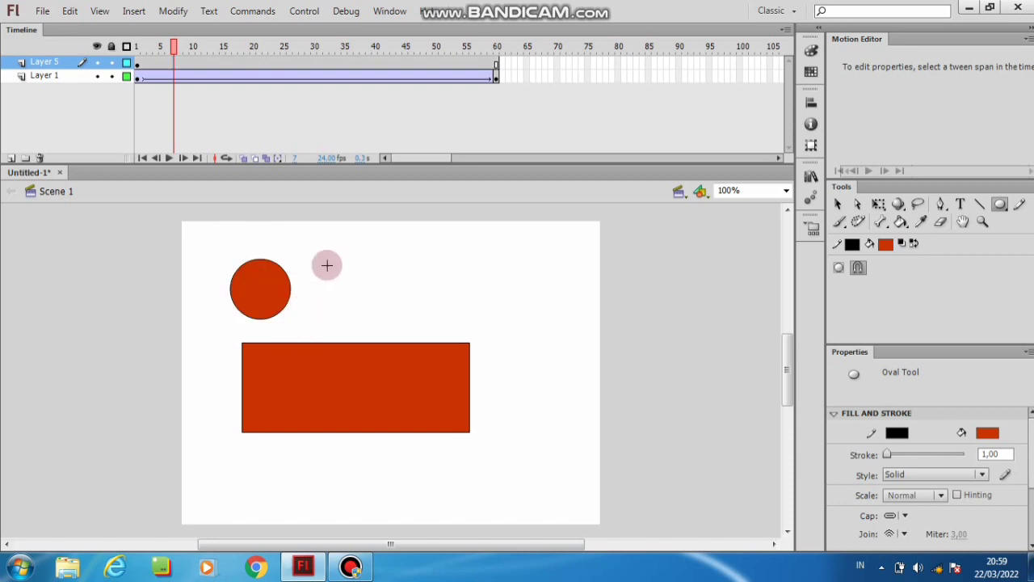
Insert a keyframe at frame 60 of the circle's layer and move the circle there to about X 449, Y 34.
click(498, 67)
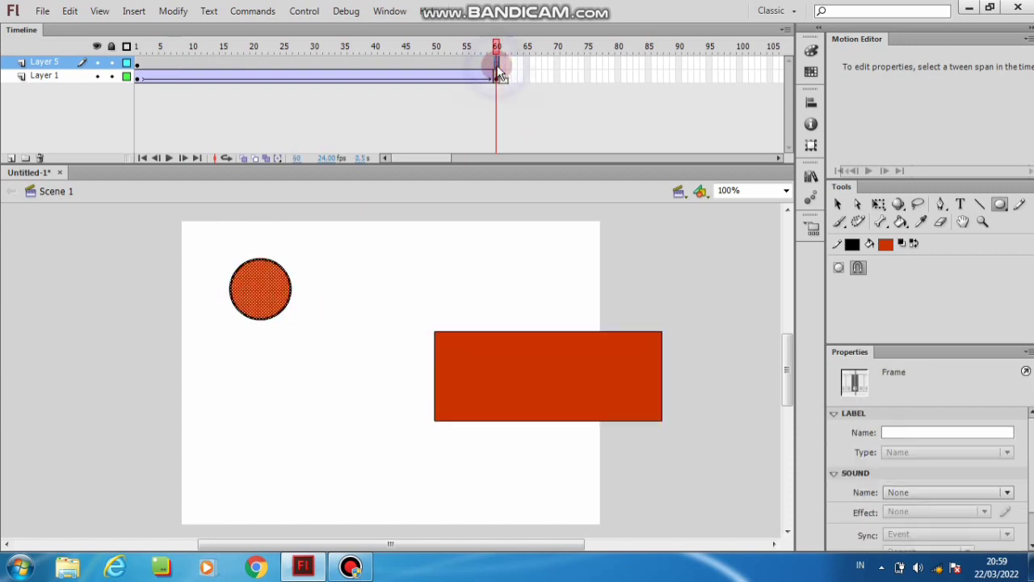
right_click(498, 66)
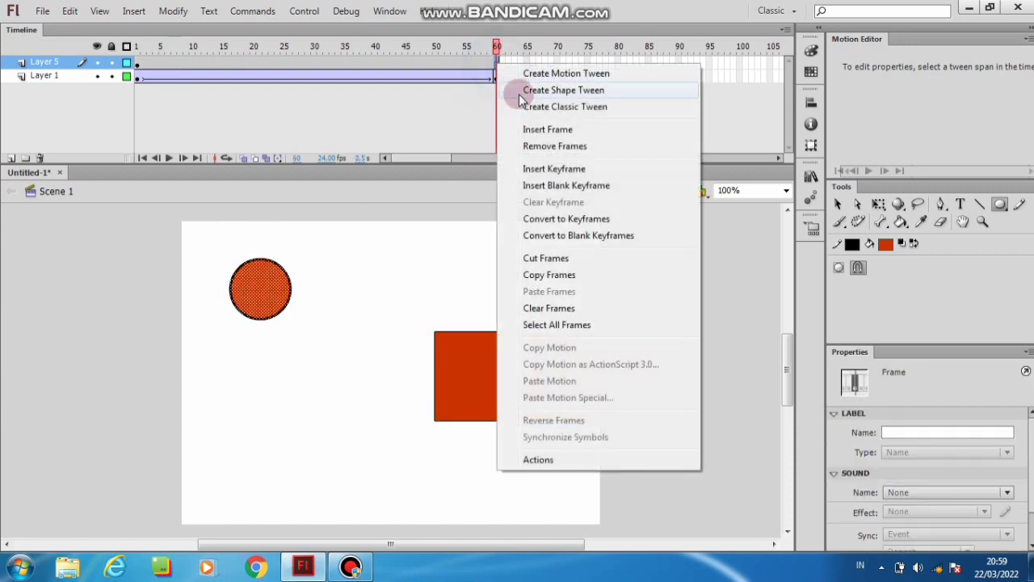
click(540, 167)
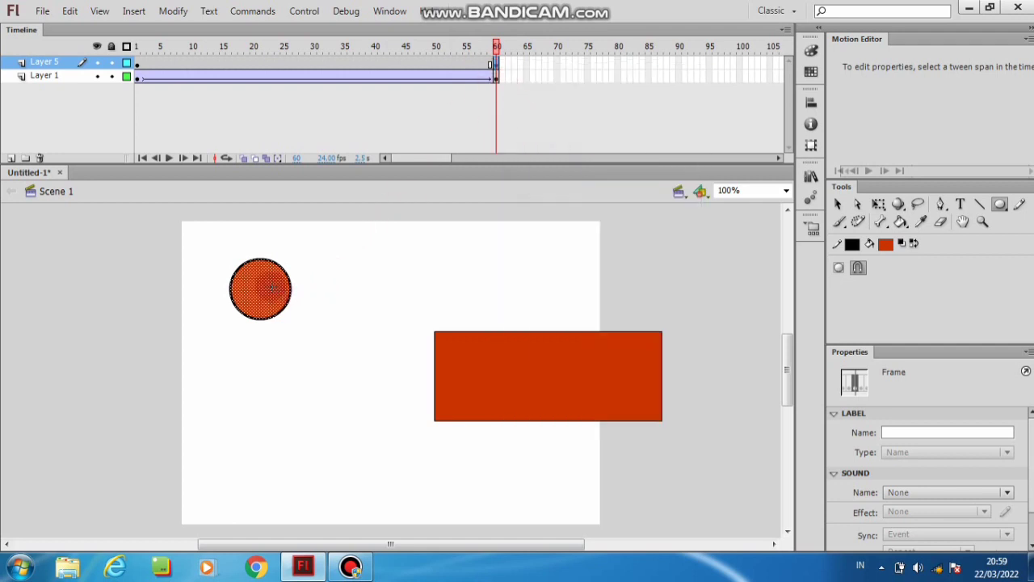
click(839, 206)
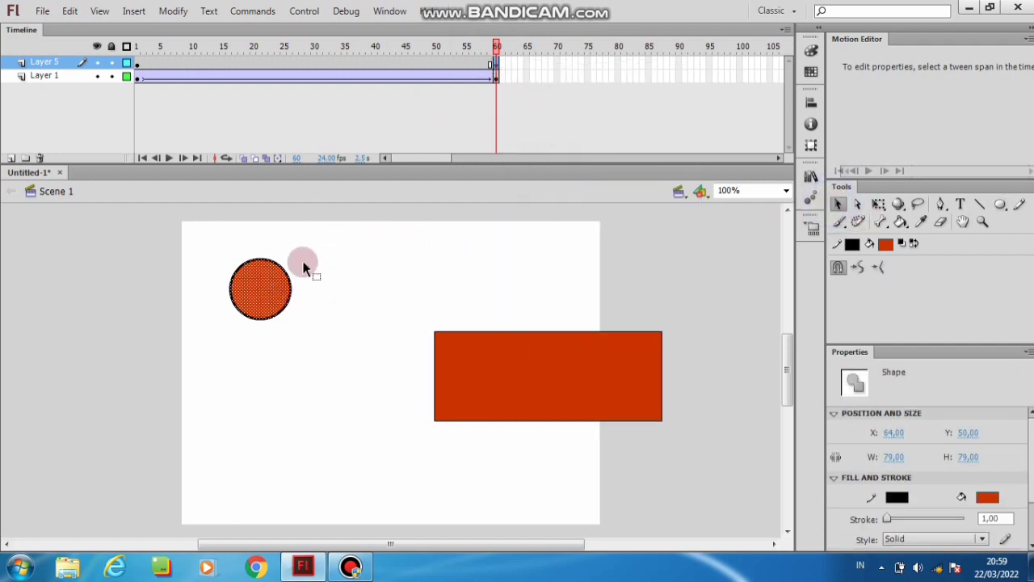
drag(261, 283, 553, 271)
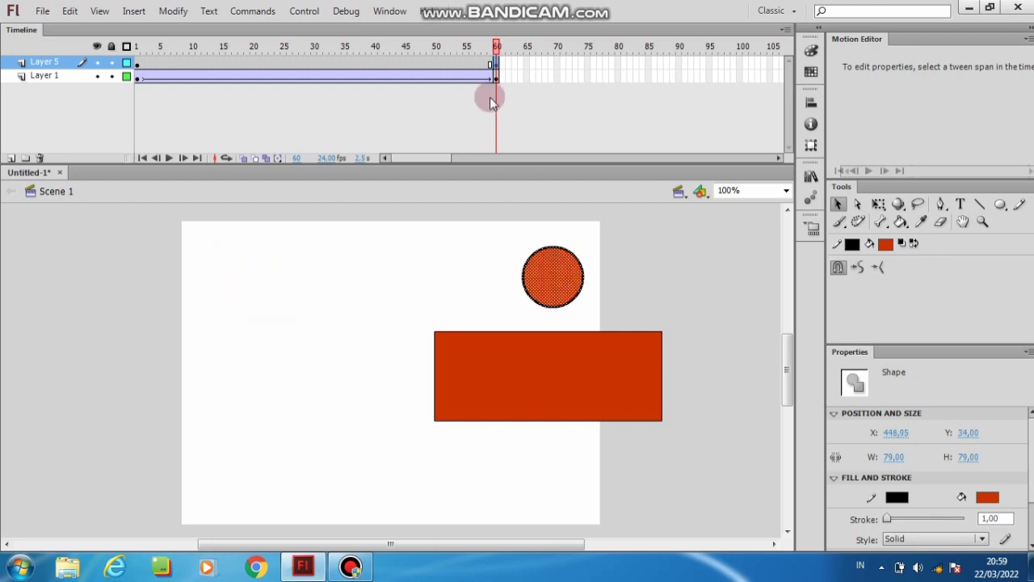
Scrub through the timeline to compare the untweened circle with the tweened rectangle.
drag(496, 46, 520, 37)
click(409, 76)
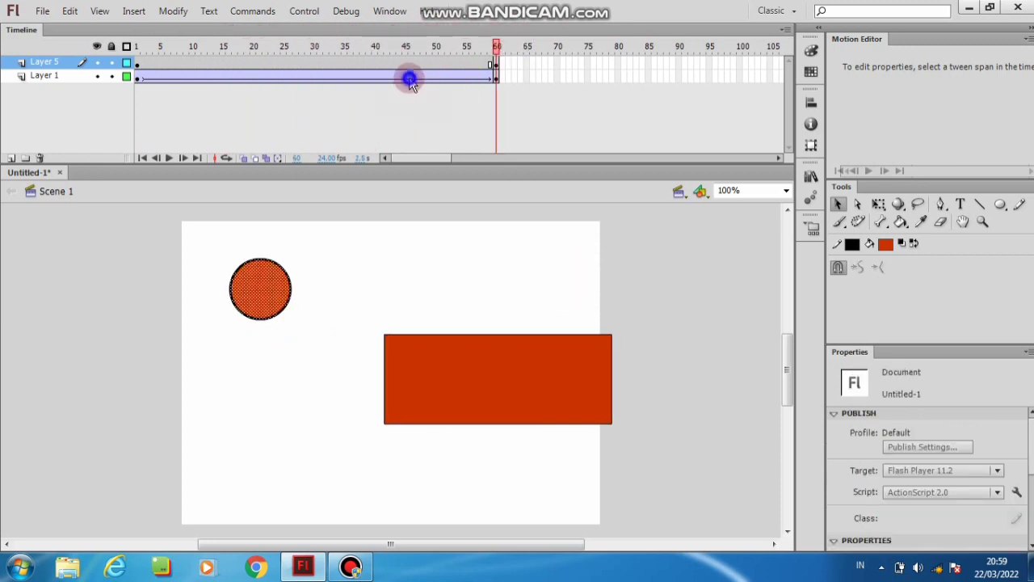
drag(398, 46, 497, 32)
drag(494, 76, 473, 58)
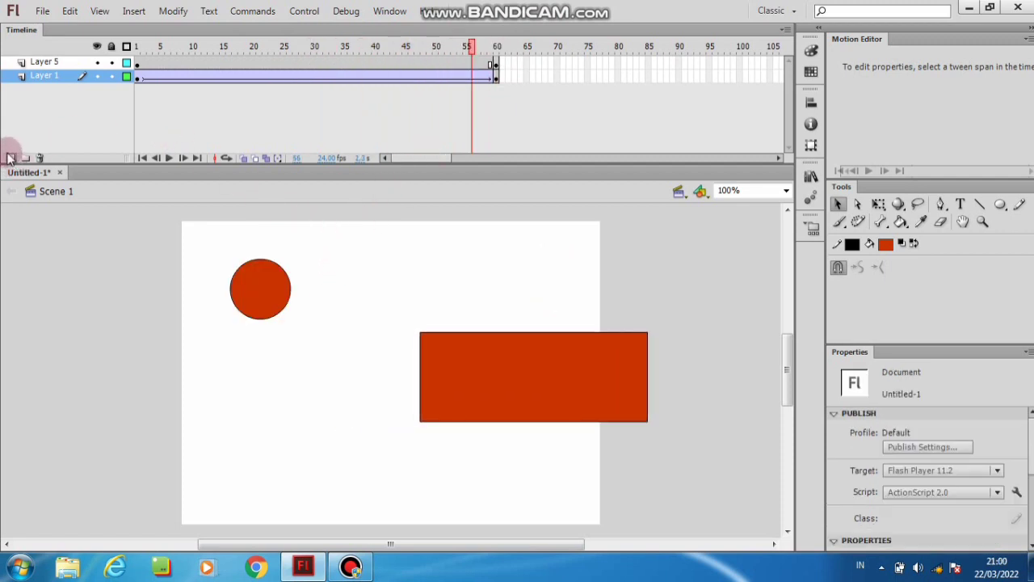
Add another new layer and place it at the top of the layer stack, above the circle's layer.
scroll(273, 218, up, 3)
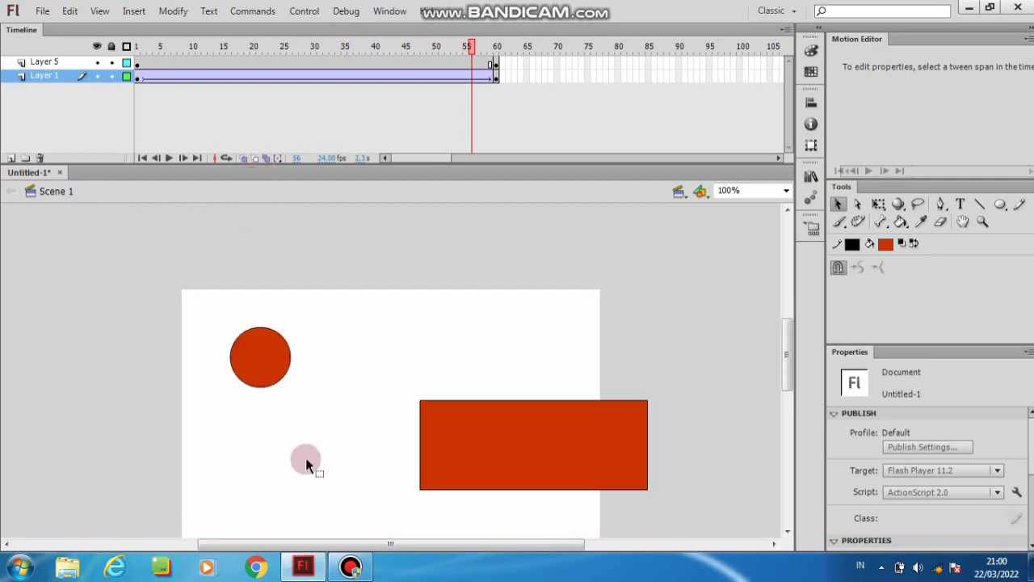
click(11, 157)
drag(51, 84, 45, 56)
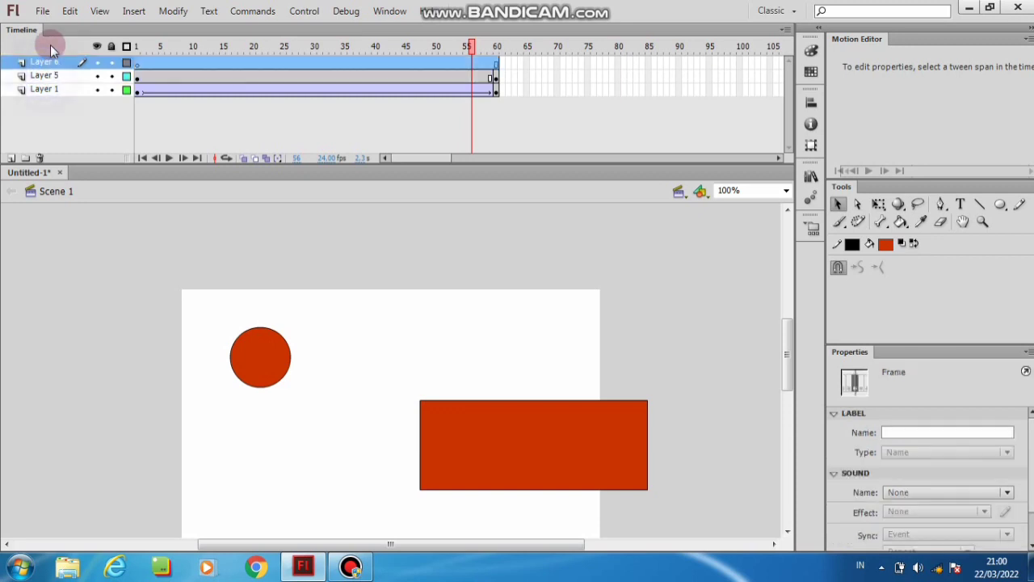
Rename the rectangle's layer, Layer 1, to "tween".
double_click(46, 91)
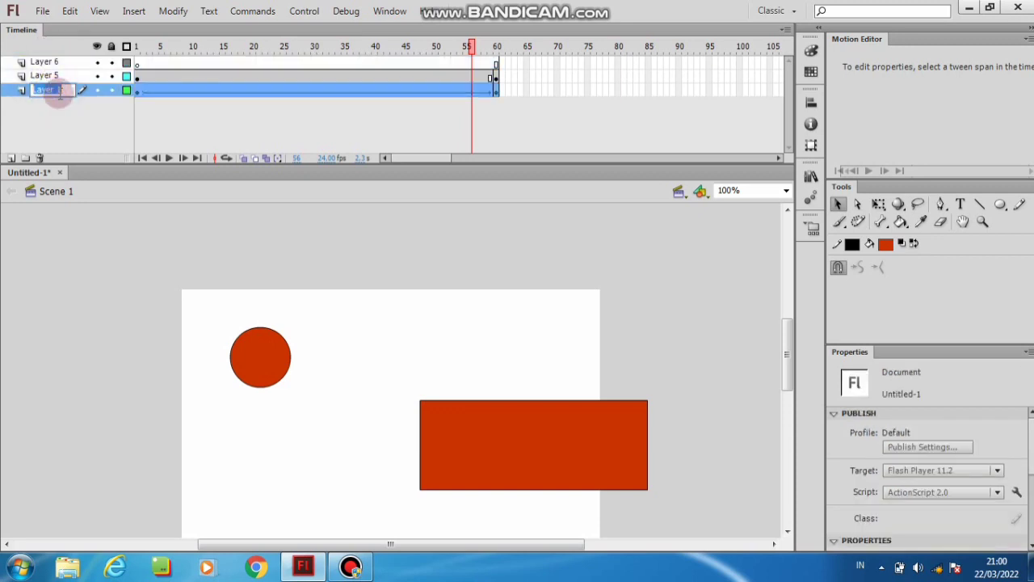
key(BackSpace)
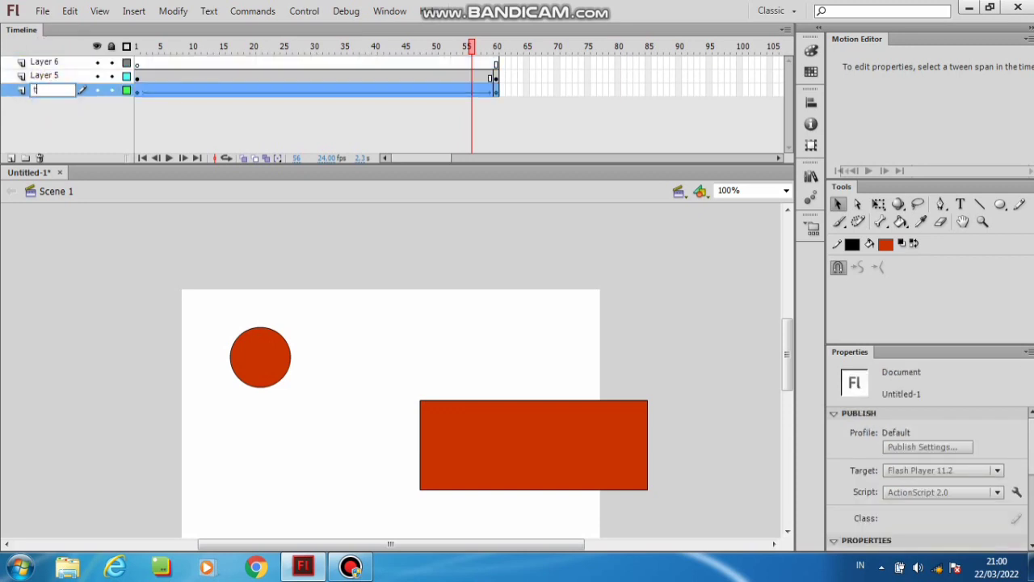
text(tween)
click(53, 244)
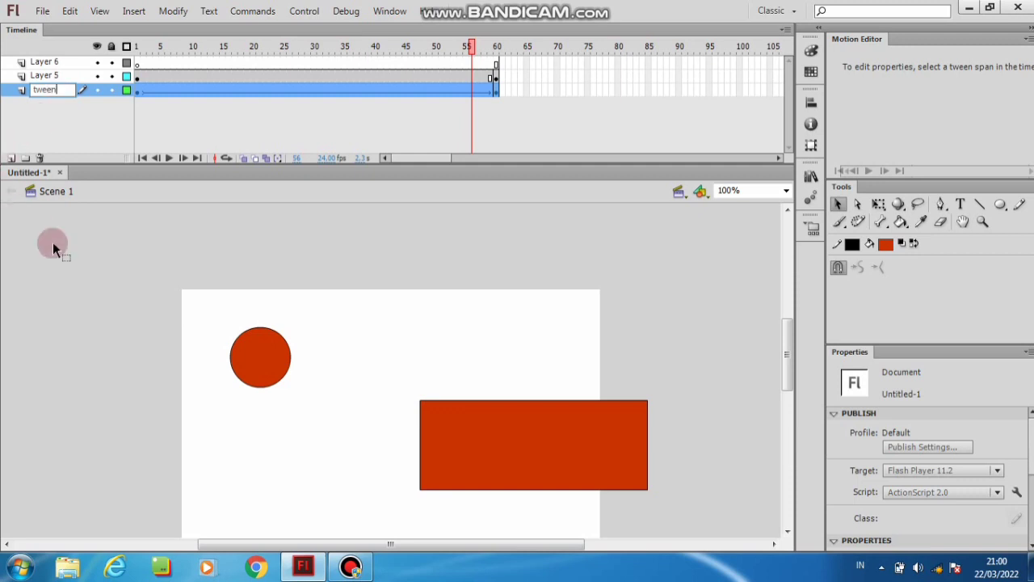
Rename the circle's layer, Layer 5, to "keyframe".
double_click(45, 76)
text(key)
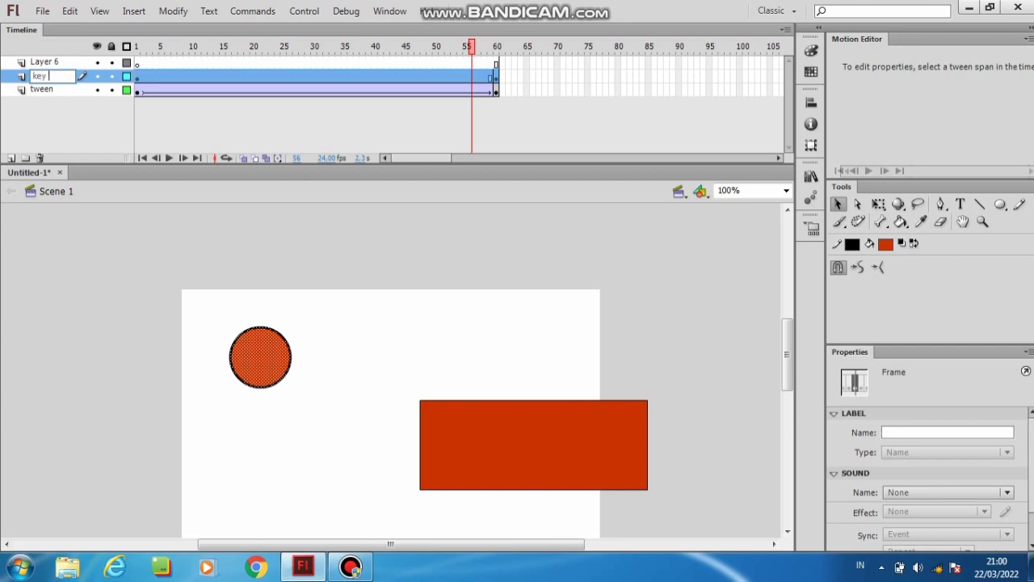
text(frame)
click(65, 77)
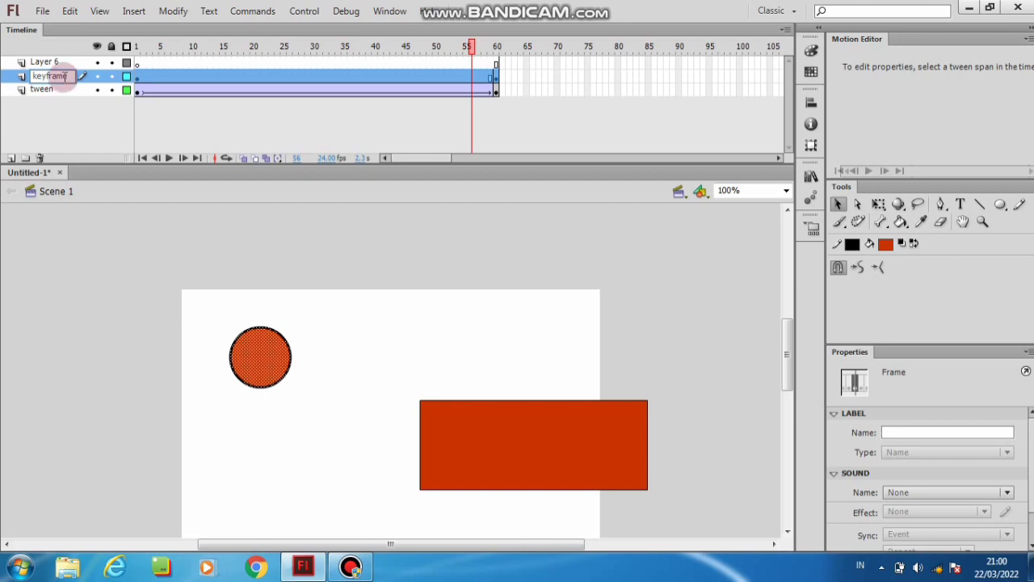
click(51, 230)
Rename the empty top layer, Layer 6, to "mophing".
click(47, 64)
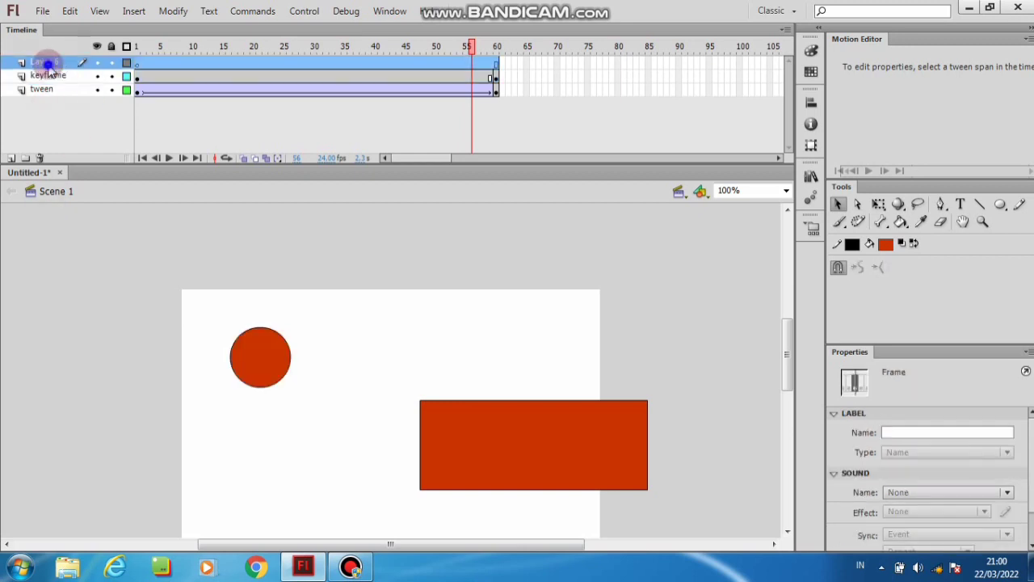
double_click(47, 63)
text(mo)
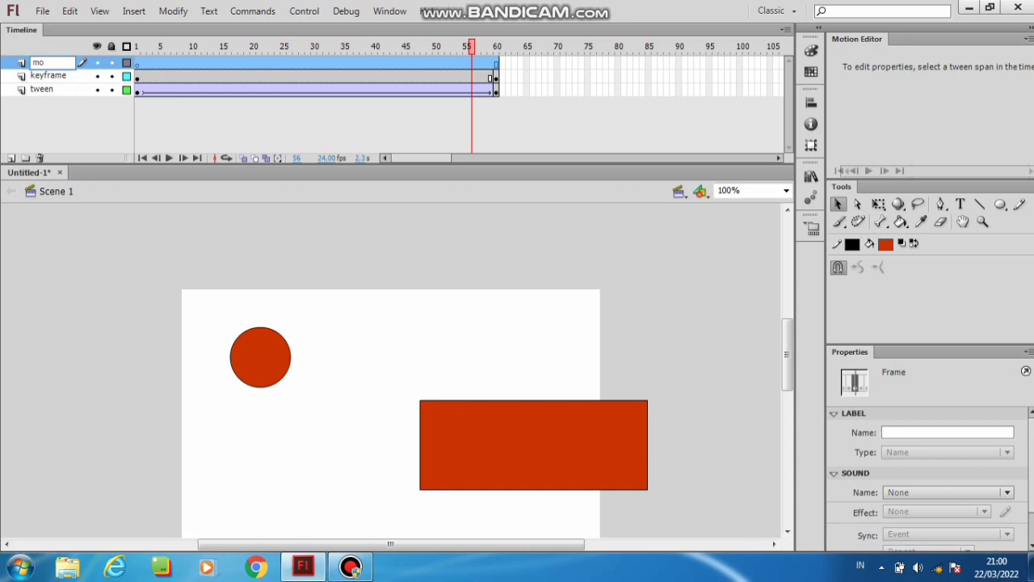
text(phing)
click(101, 264)
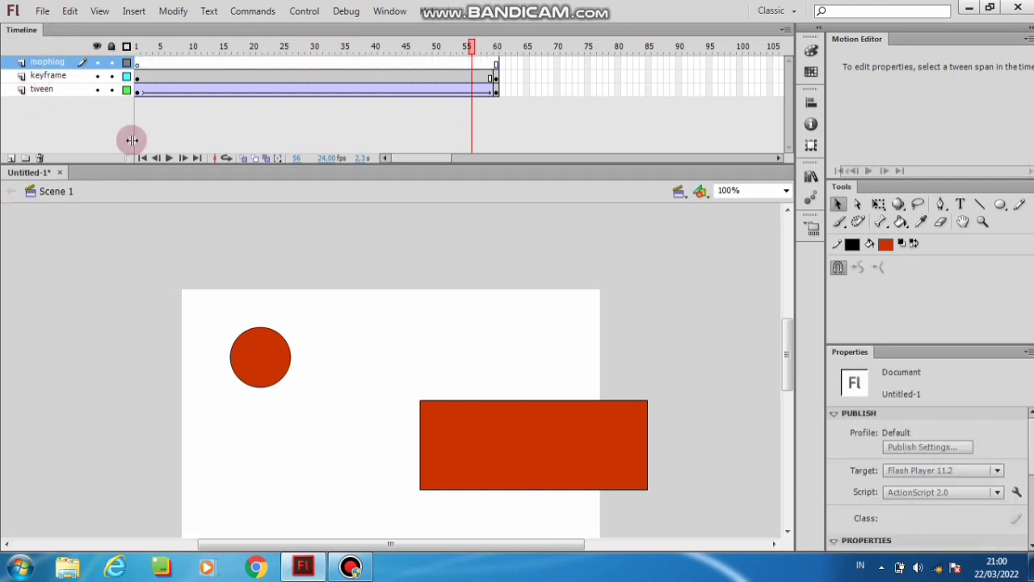
Move the circle with its outline in the keyframe layer's first span down to the stage's left edge, beside the large rectangle.
click(252, 65)
drag(268, 353, 222, 433)
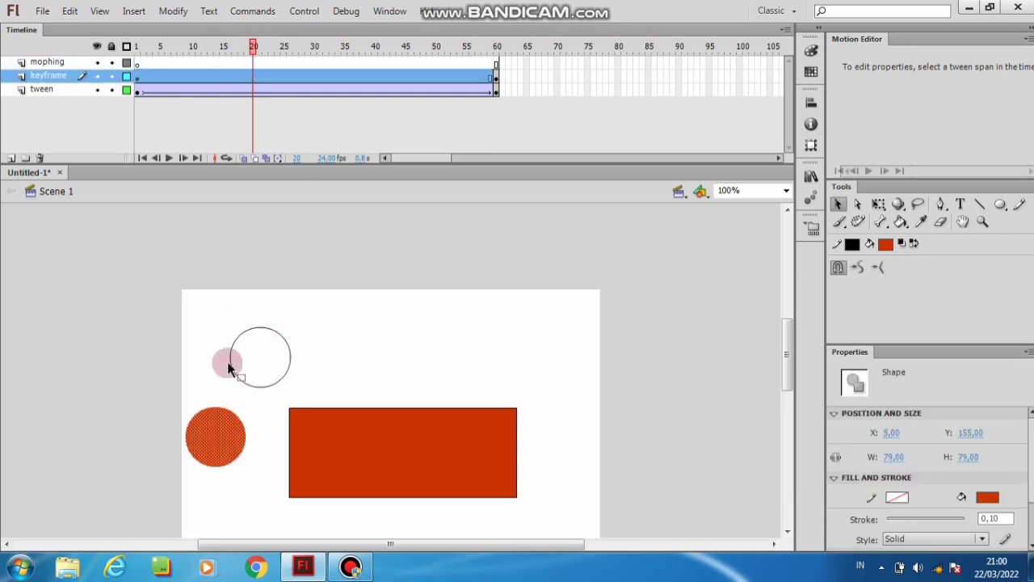
drag(248, 346, 324, 396)
drag(270, 362, 223, 464)
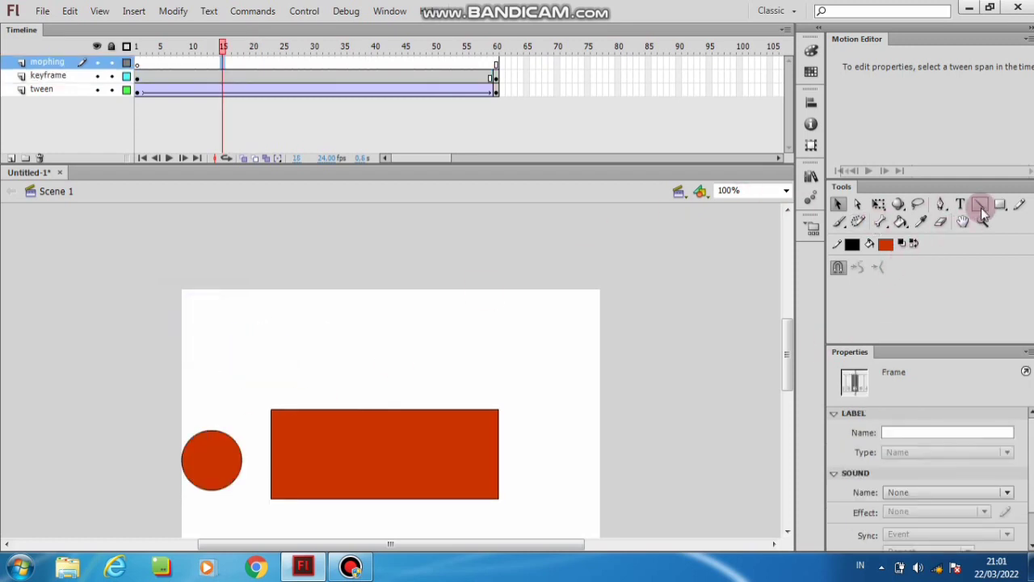
Draw a rectangle about 150 by 94 px in the stage's upper left on the mophing layer and fill it green.
click(998, 204)
drag(208, 309, 322, 380)
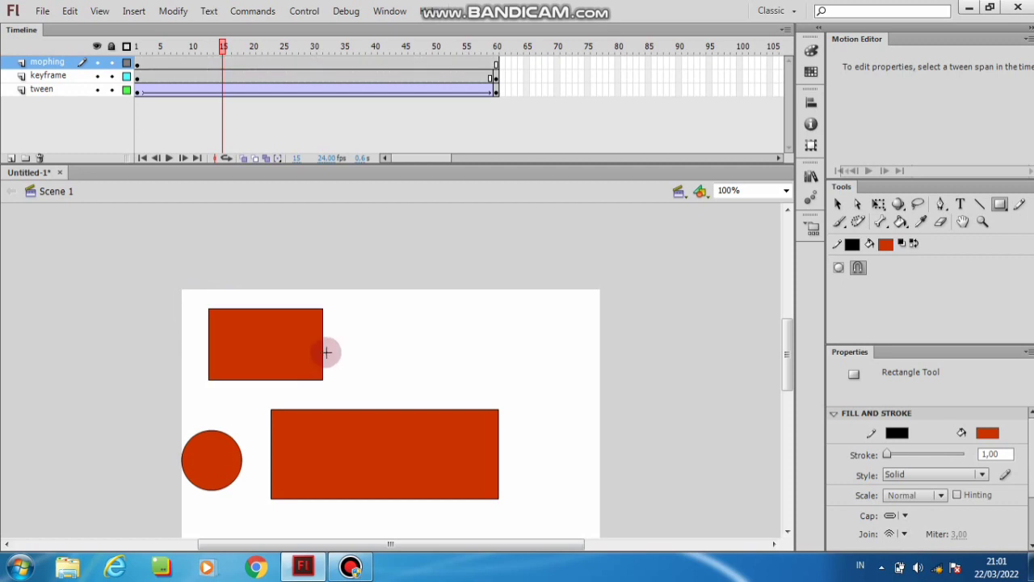
click(888, 243)
click(884, 304)
click(900, 221)
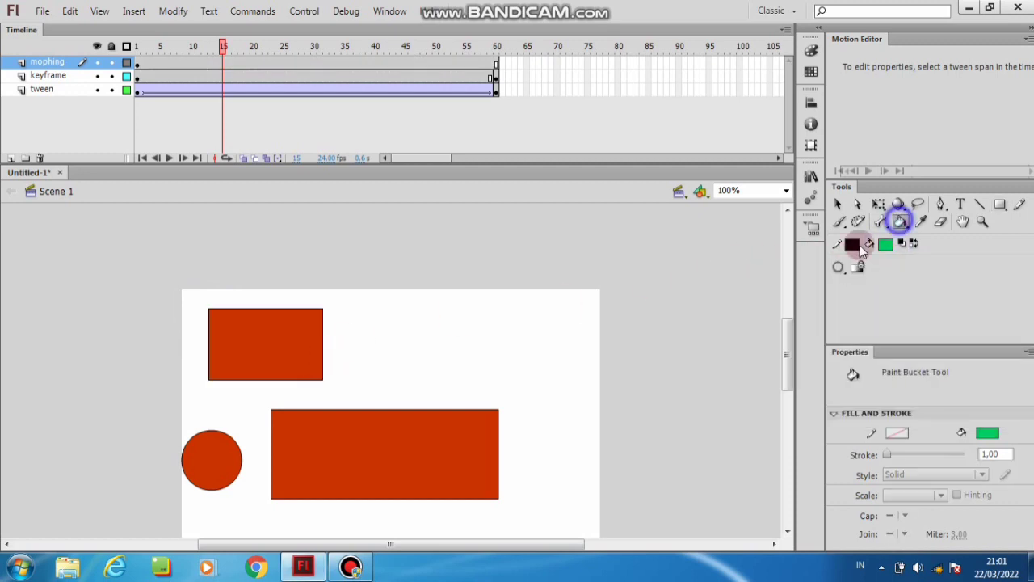
click(270, 356)
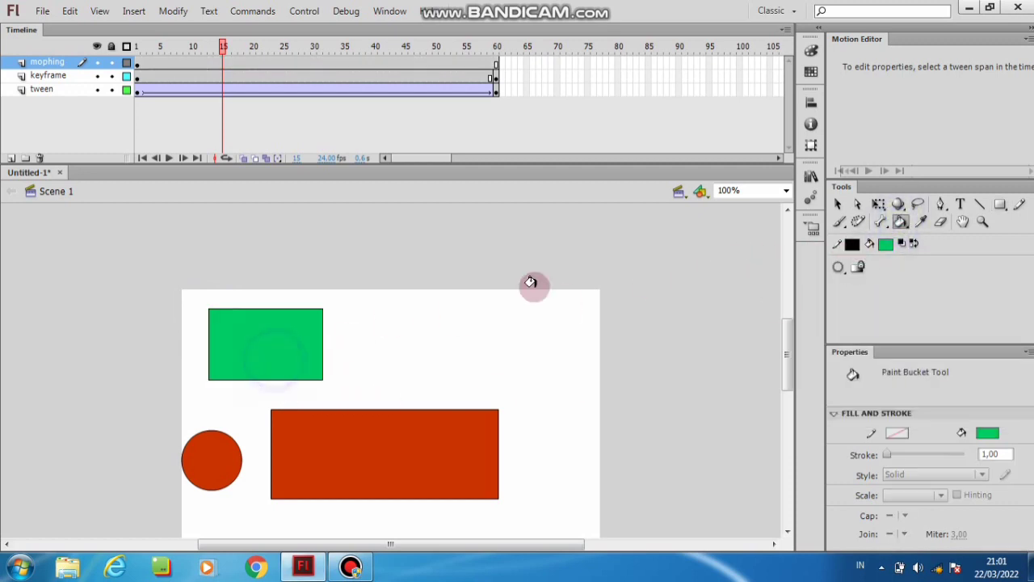
click(837, 204)
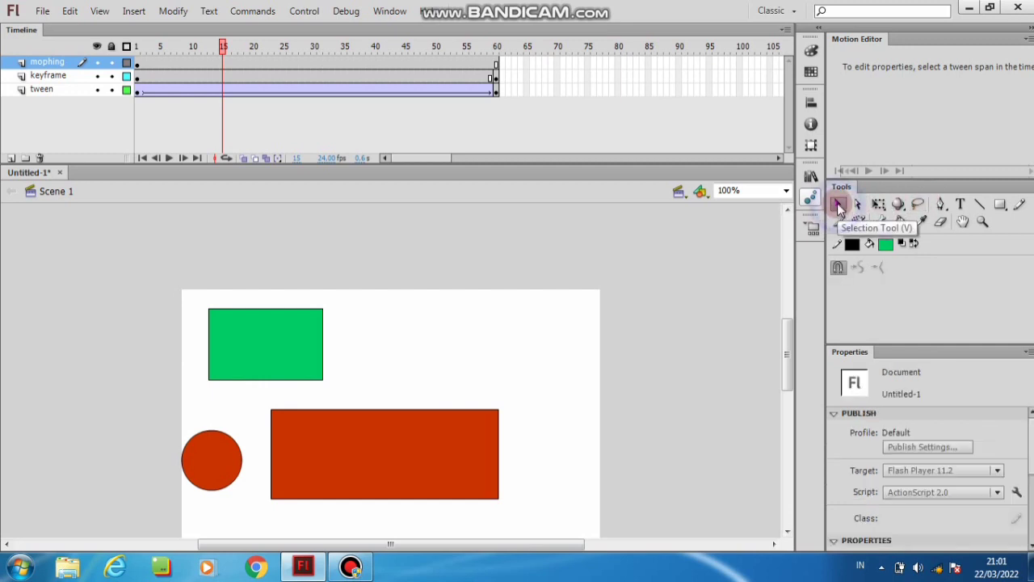
Insert a keyframe at frame 60 of the mophing layer.
click(496, 63)
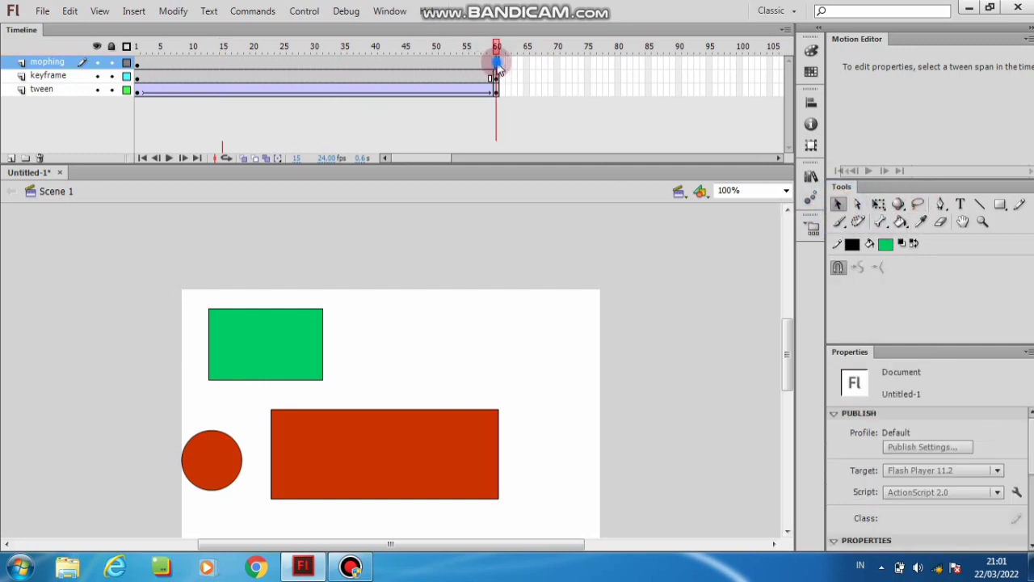
right_click(498, 65)
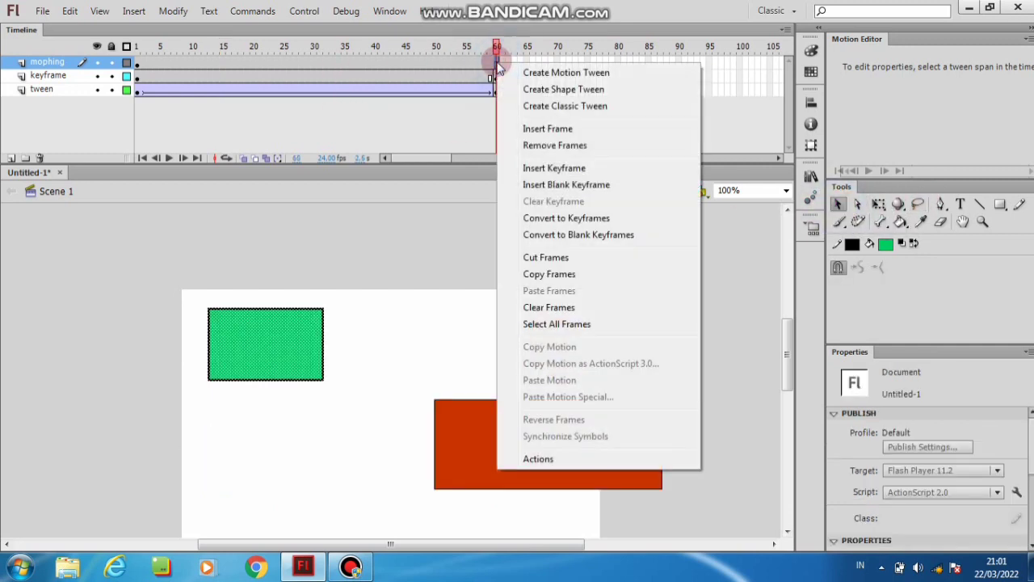
click(552, 169)
Create a shape tween between the mophing layer's two keyframes and scrub to its end.
click(424, 56)
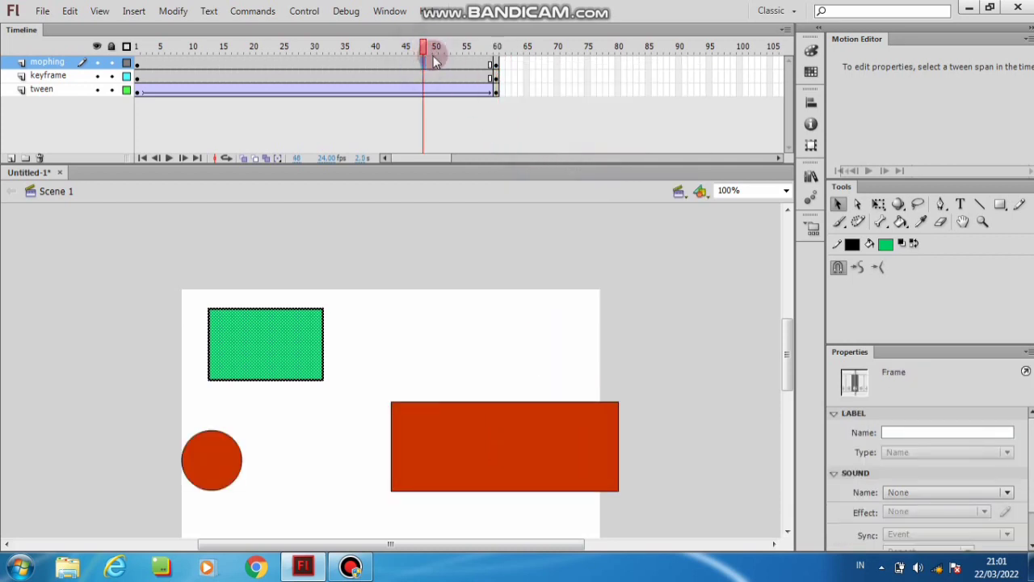
click(498, 64)
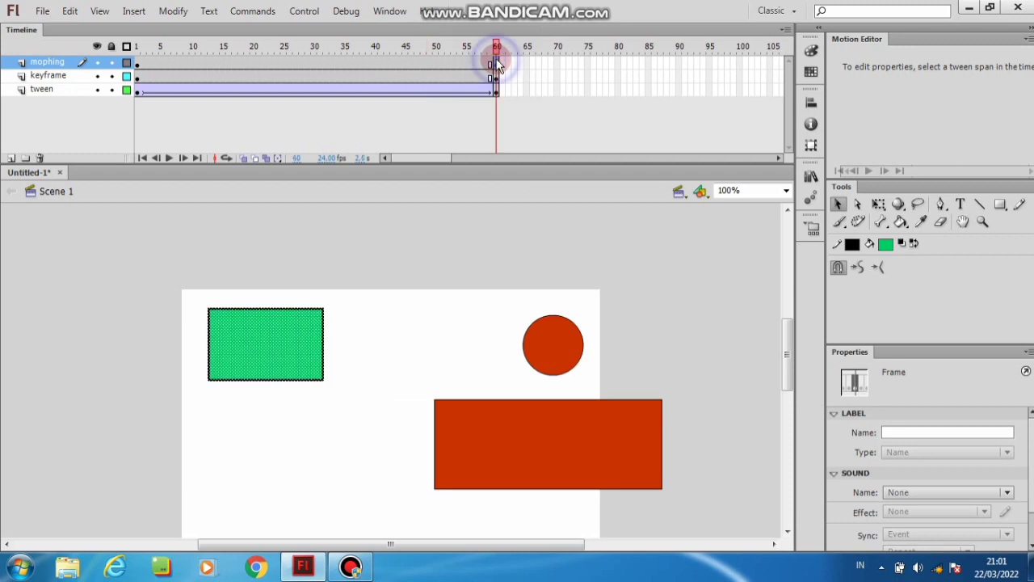
click(430, 62)
right_click(430, 62)
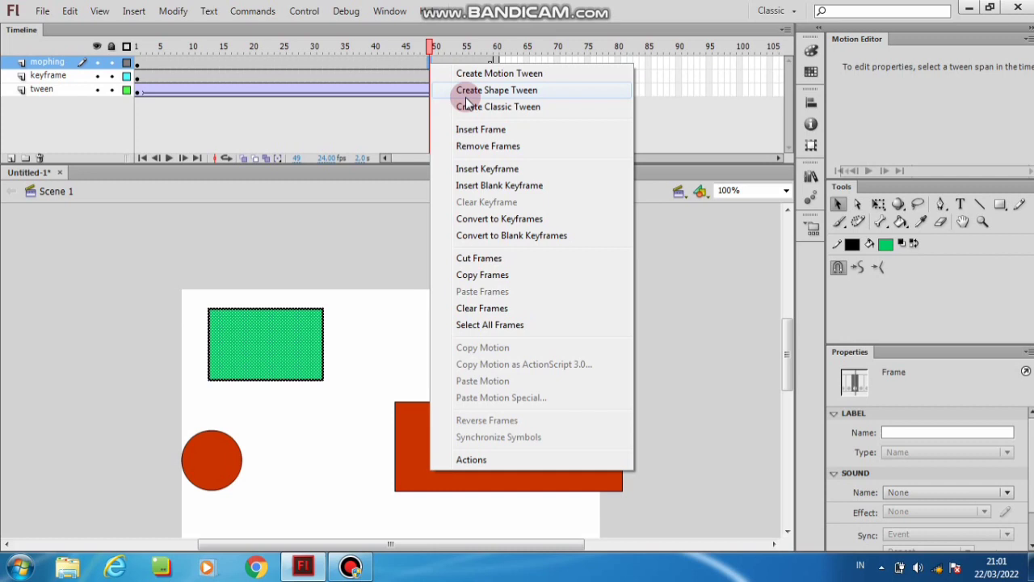
click(466, 98)
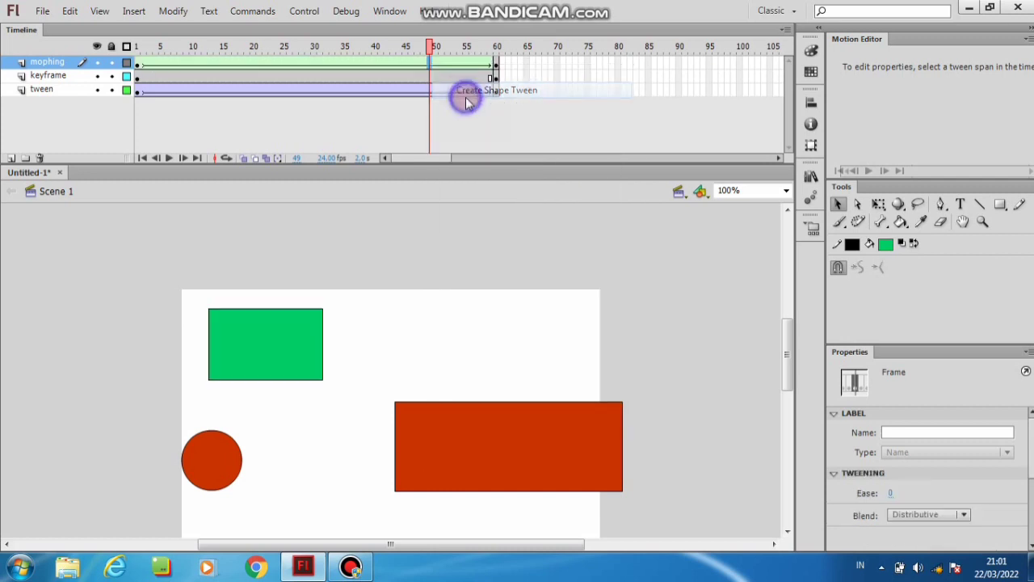
drag(421, 52, 488, 63)
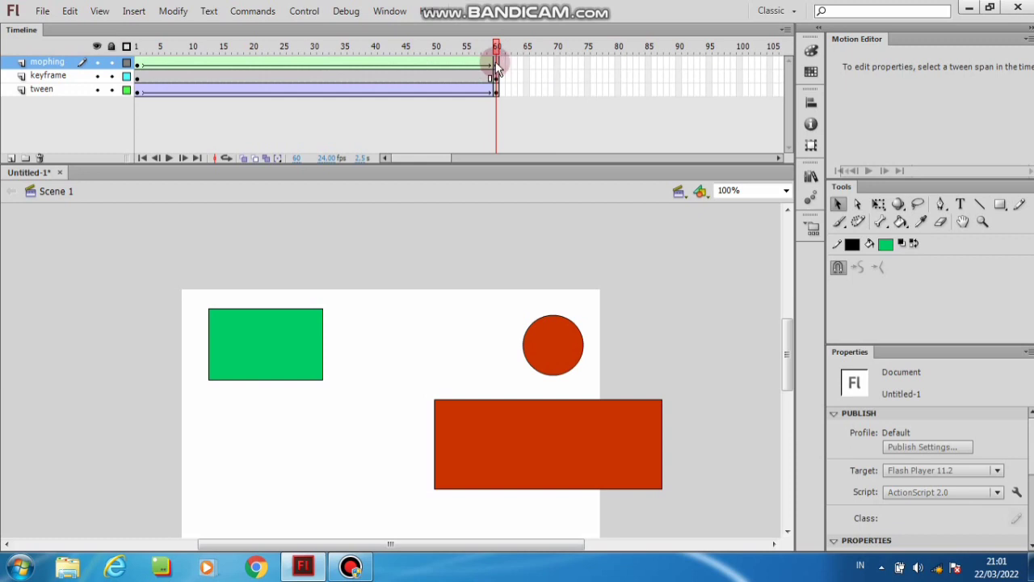
Delete the green rectangle from frame 60 of the mophing layer.
click(496, 63)
drag(269, 334, 501, 294)
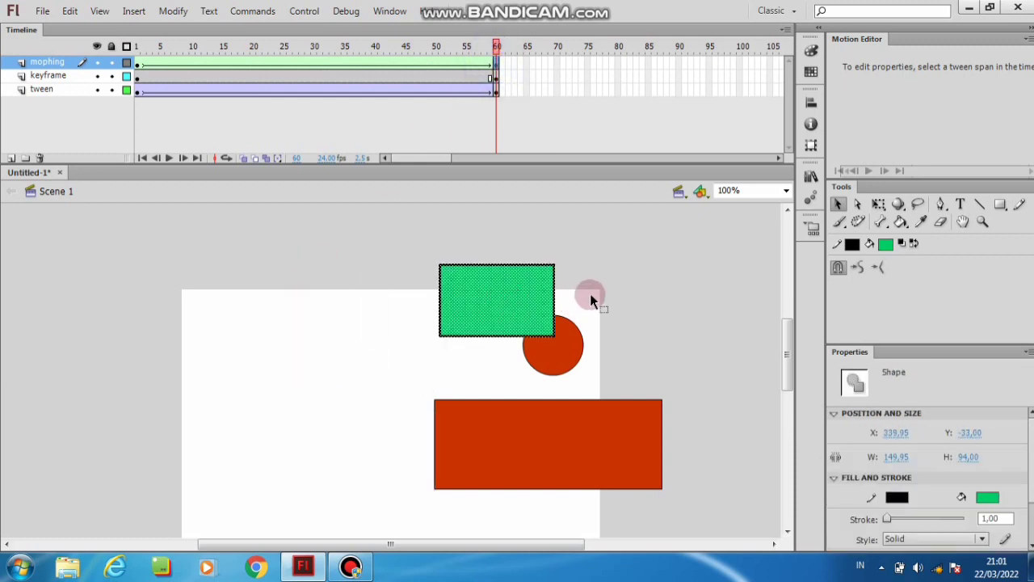
key(Delete)
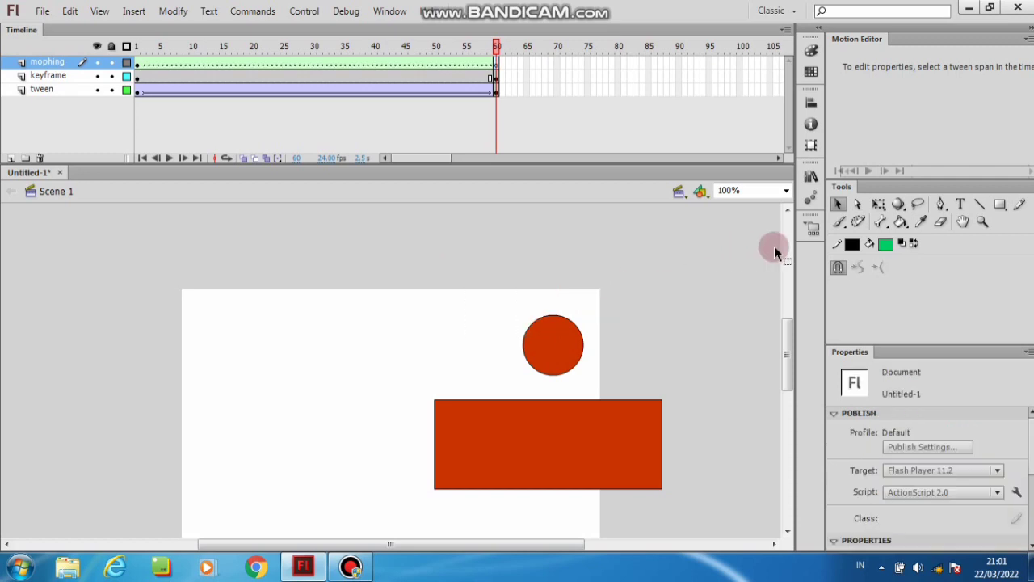
Set the PolyStar Tool to star style with 5 sides and draw a star across the stage's upper edge, above the circle, at frame 60.
click(1002, 206)
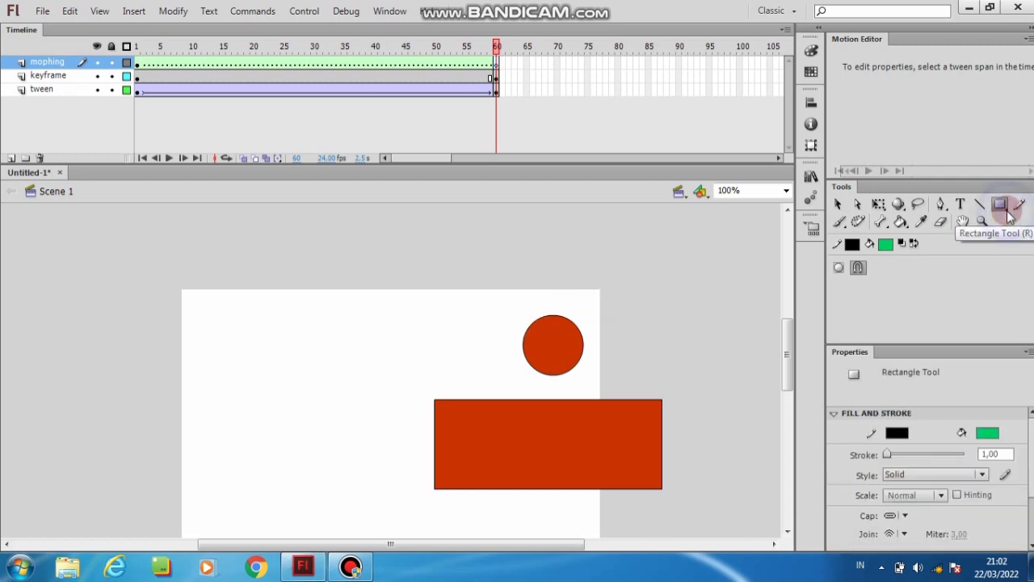
click(1001, 206)
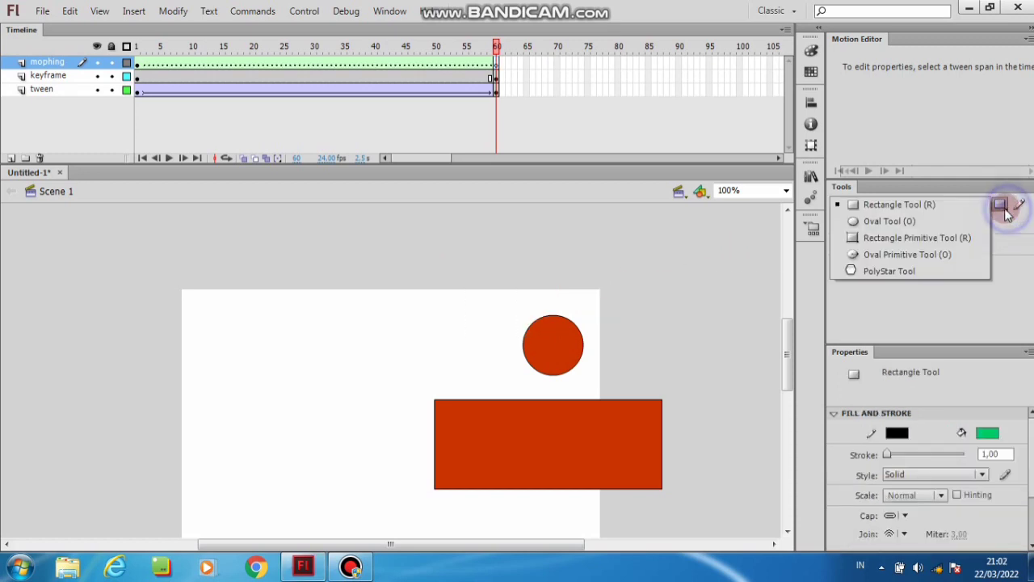
click(935, 270)
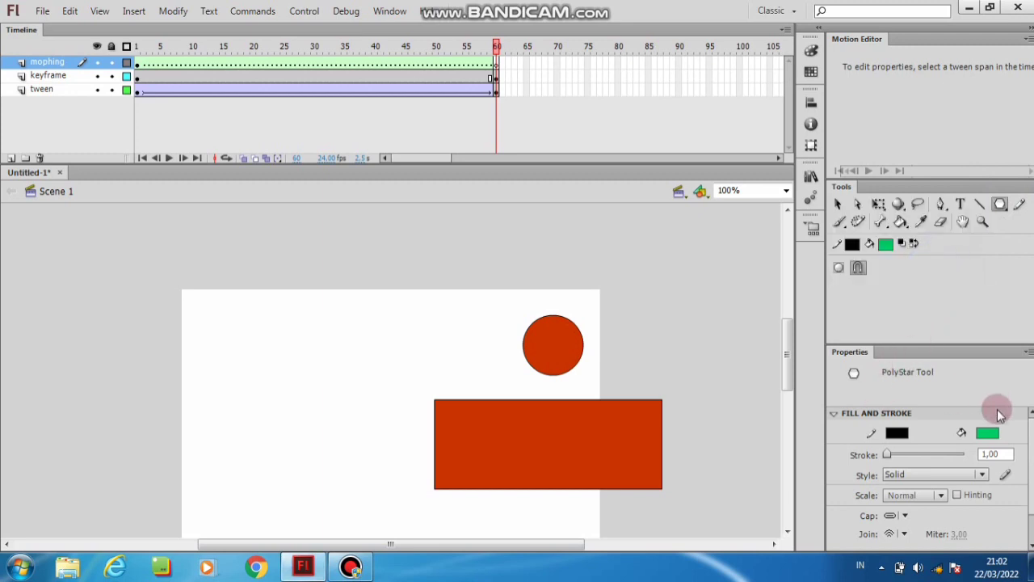
scroll(993, 480, down, 2)
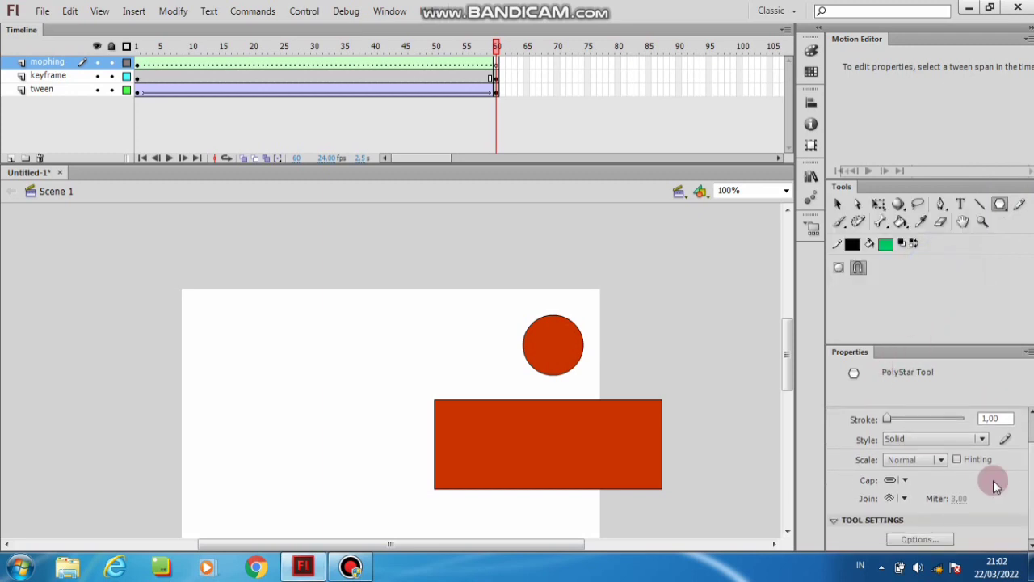
click(921, 539)
click(550, 249)
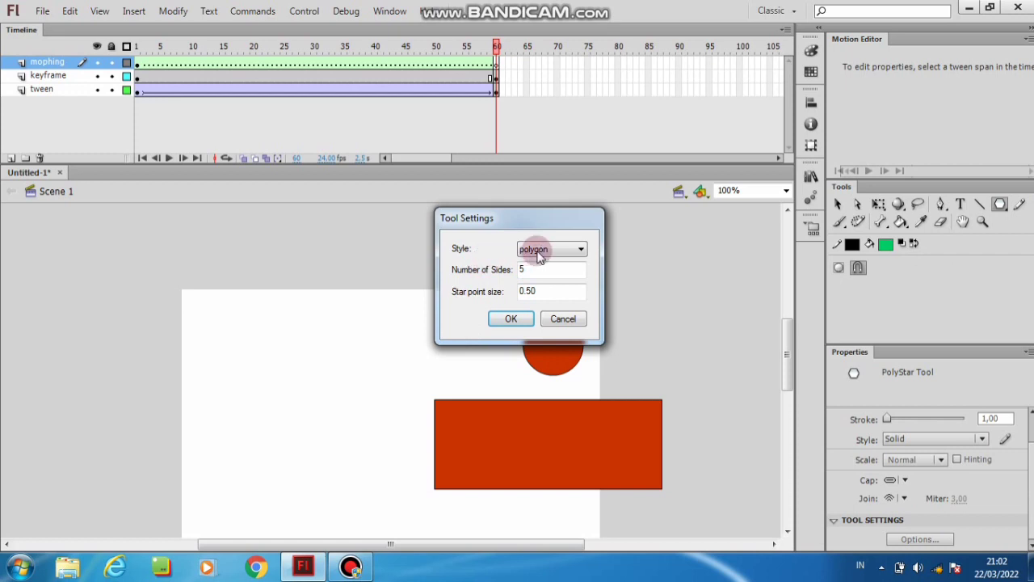
click(533, 270)
click(506, 319)
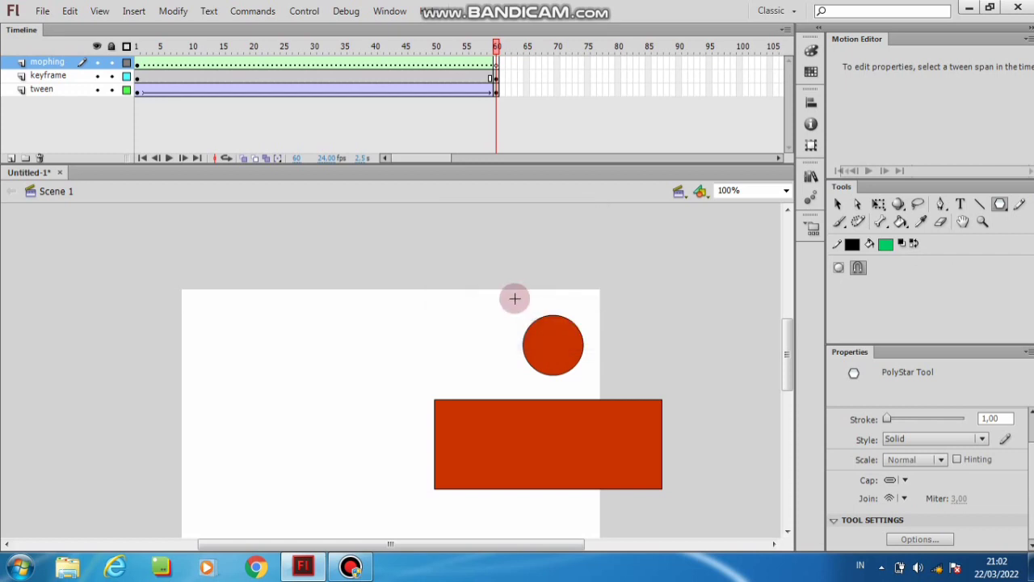
mouse_move(514, 289)
mouse_down()
mouse_move(561, 316)
mouse_move(549, 308)
mouse_up()
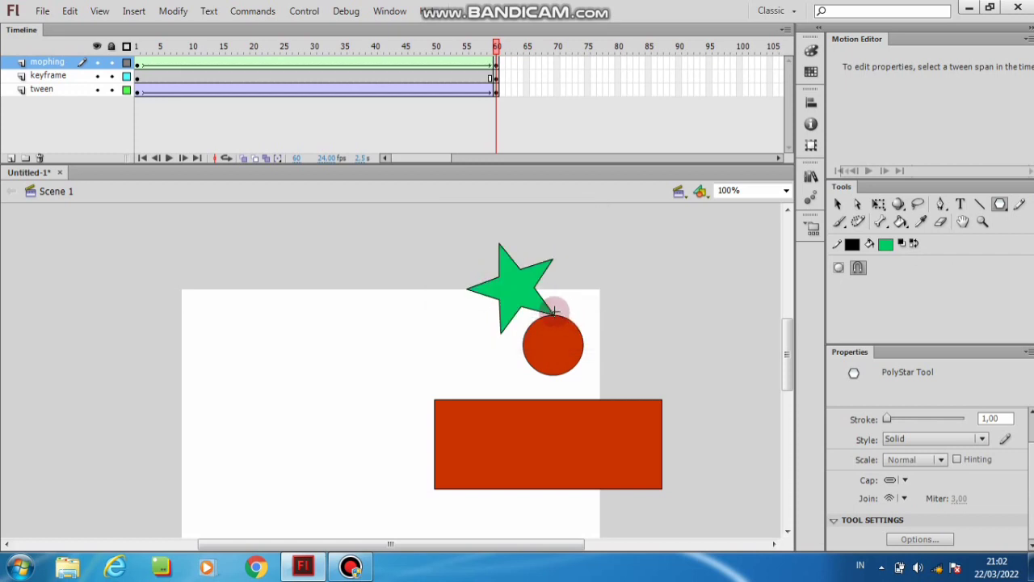
Fill the star at frame 60 with olive yellow using the Paint Bucket Tool.
click(887, 244)
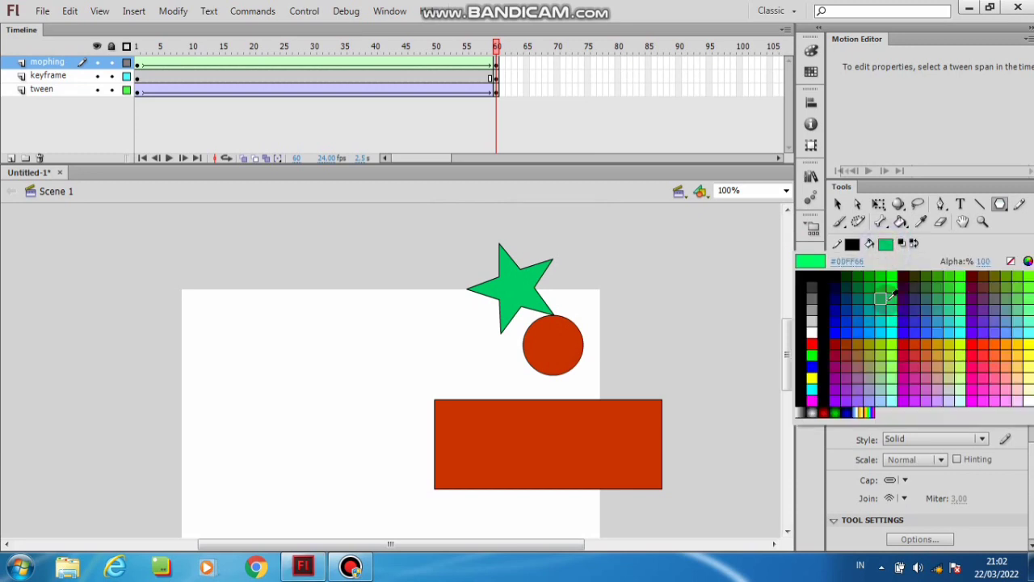
click(904, 299)
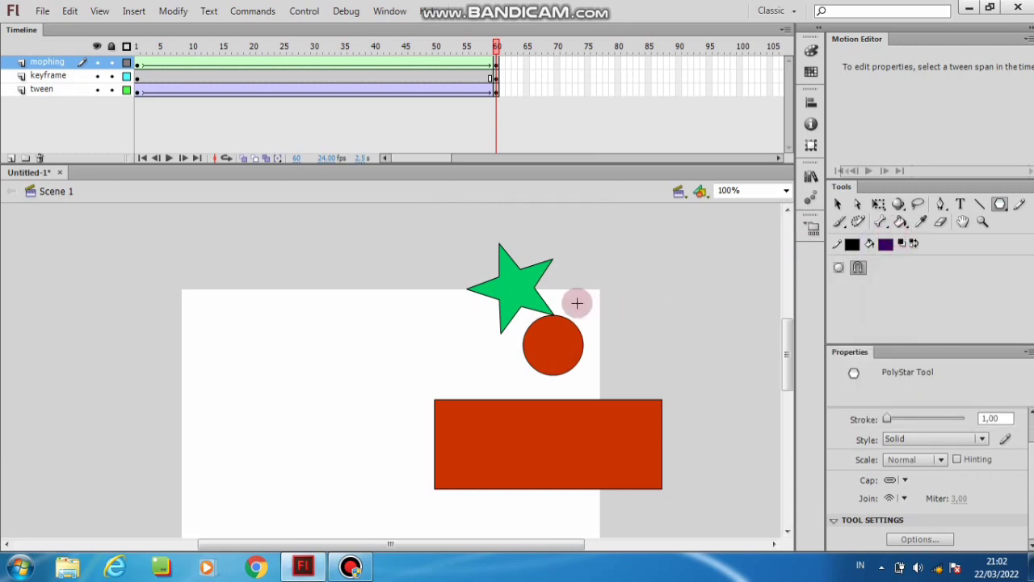
click(889, 242)
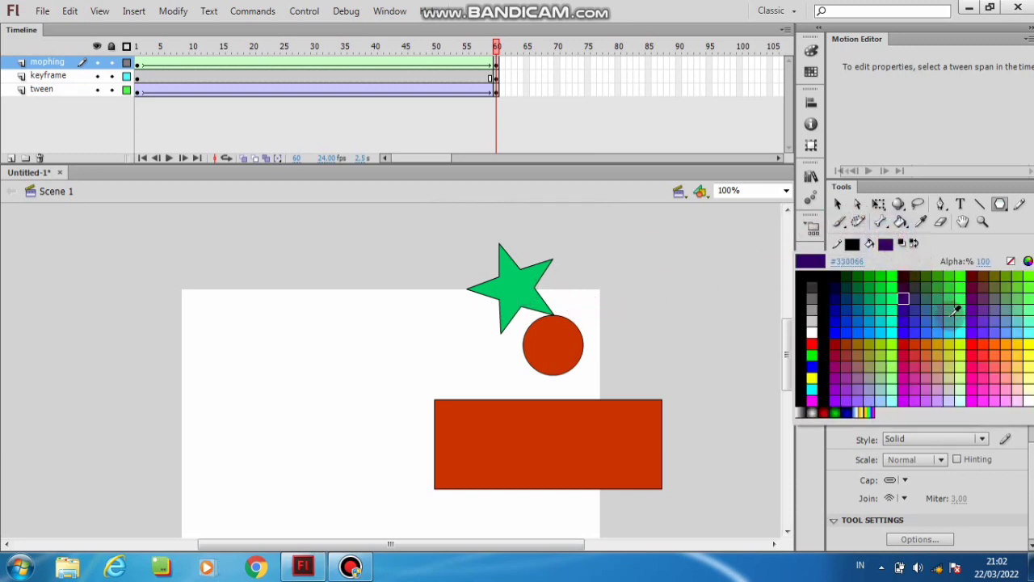
click(945, 346)
click(900, 223)
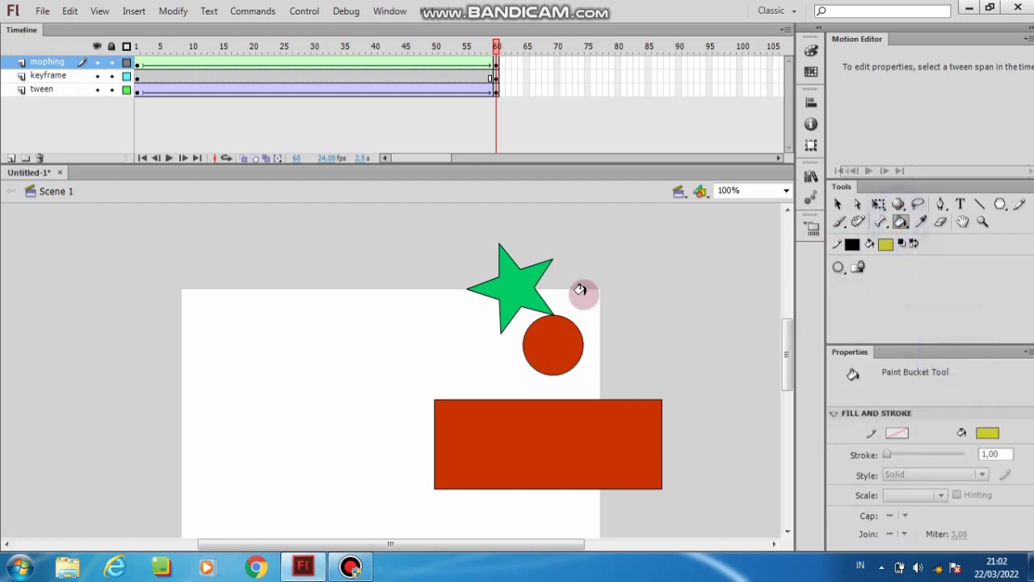
click(503, 294)
click(838, 205)
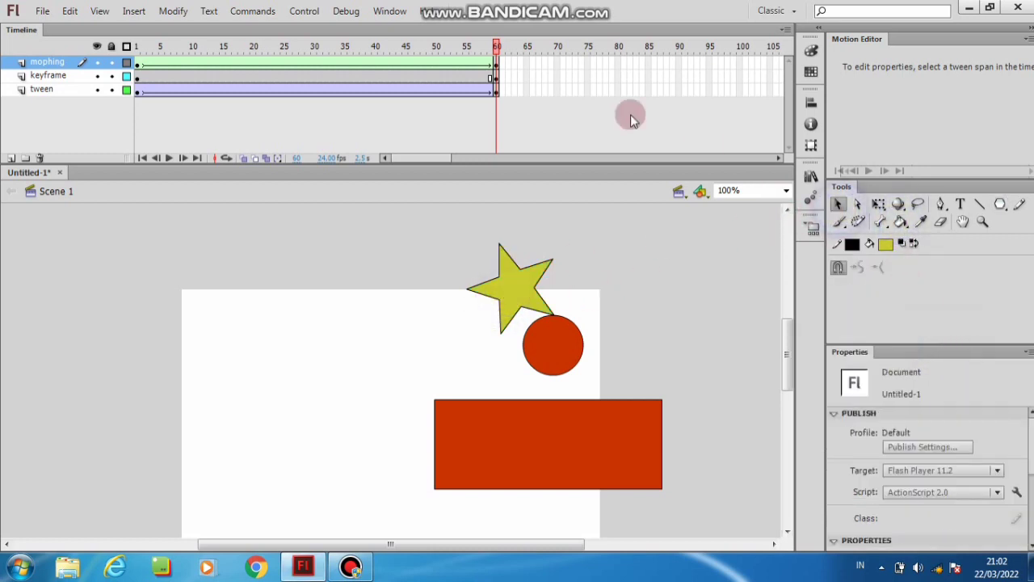
Scrub the timeline through the star morph, test the movie, and minimize the preview window.
drag(496, 46, 350, 109)
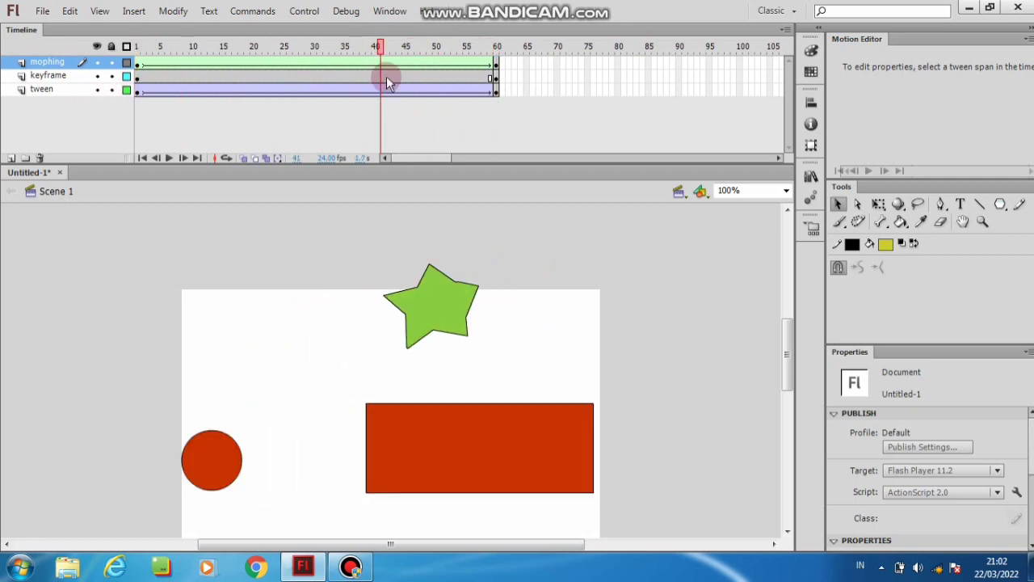
key(ctrl+Return)
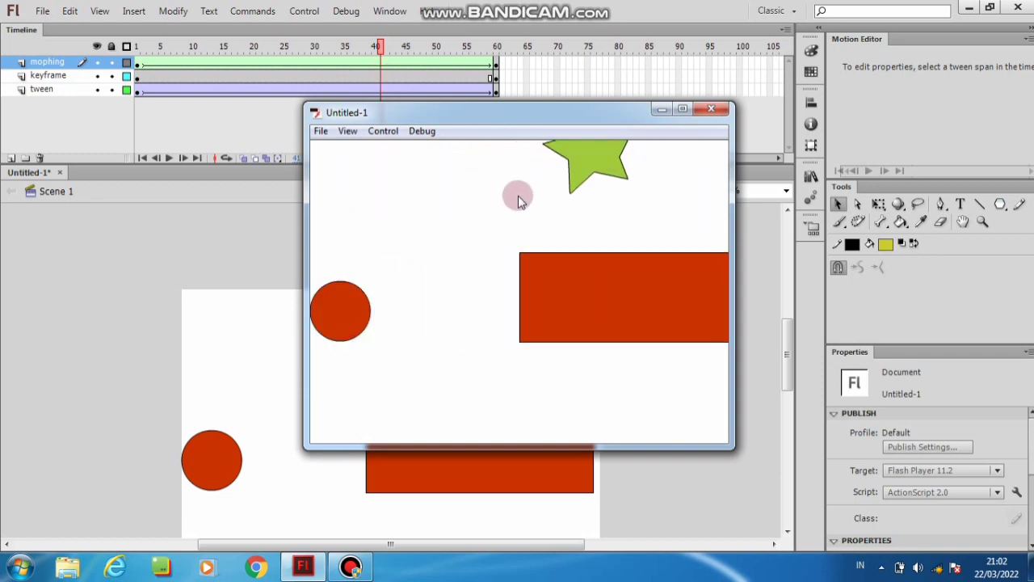
click(661, 114)
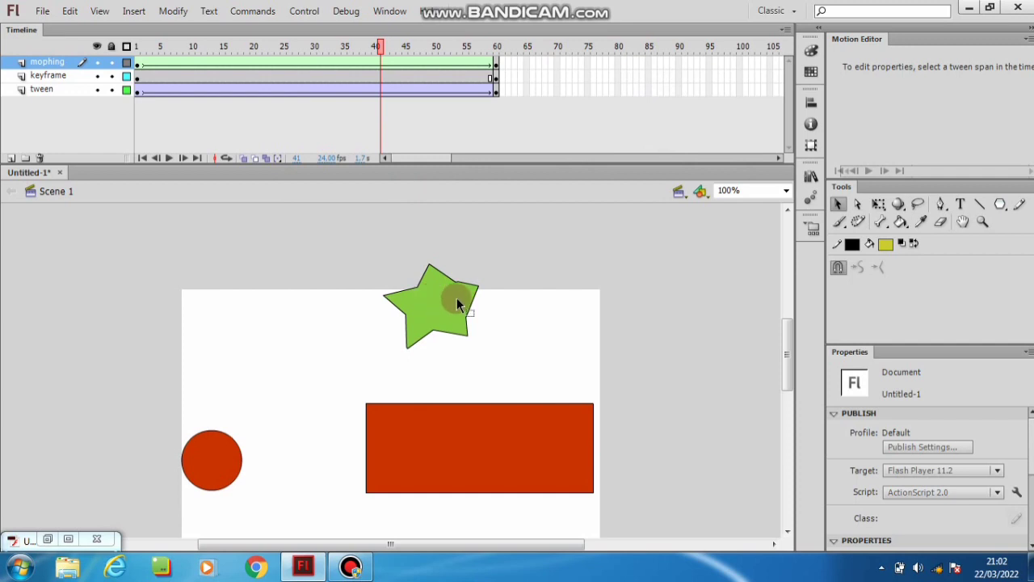
Move the star at frame 60 down onto the stage to about X 365, Y 34, and scrub the timeline to review the animation.
click(495, 63)
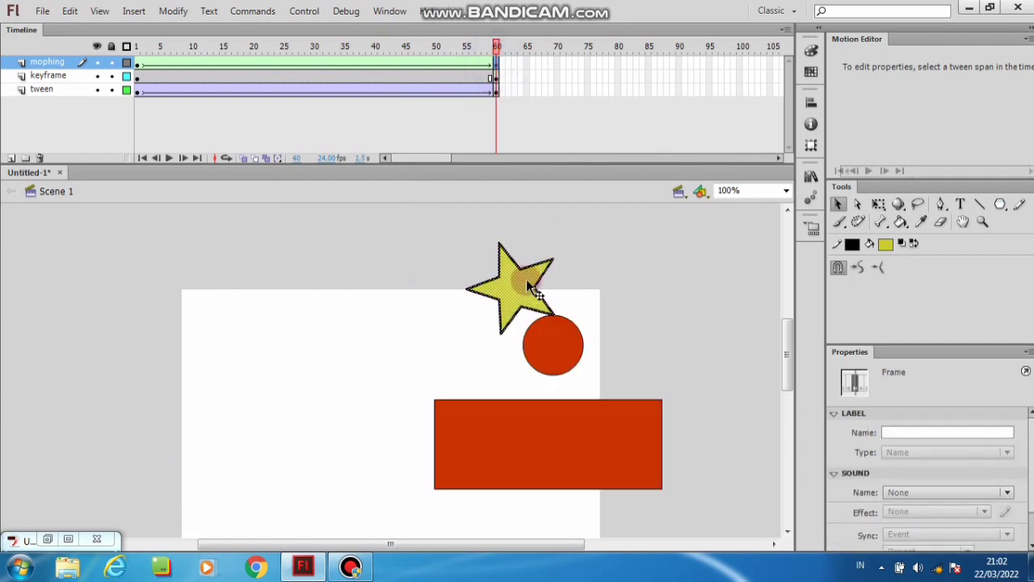
drag(530, 287, 513, 362)
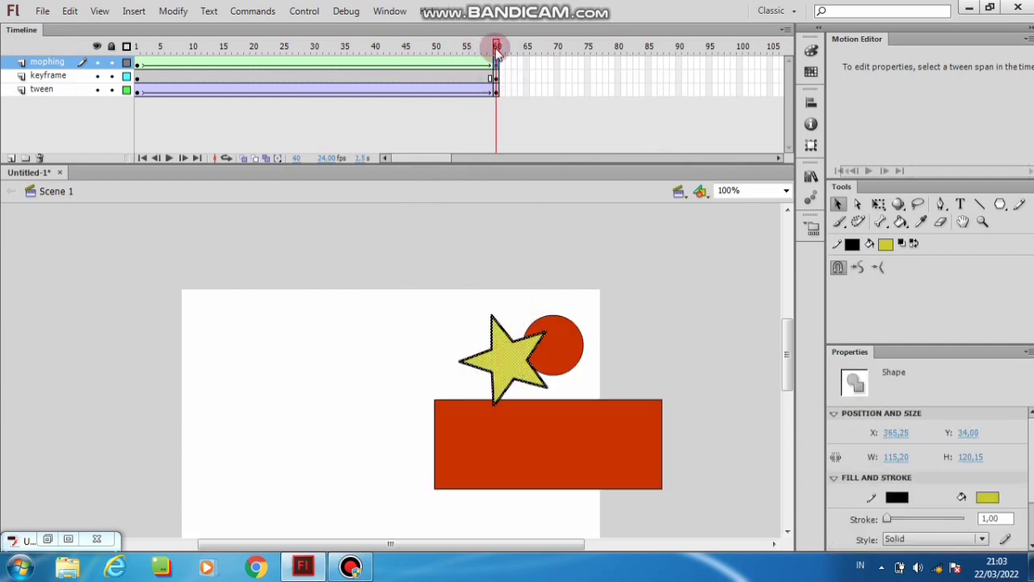
drag(379, 75, 543, 138)
click(542, 132)
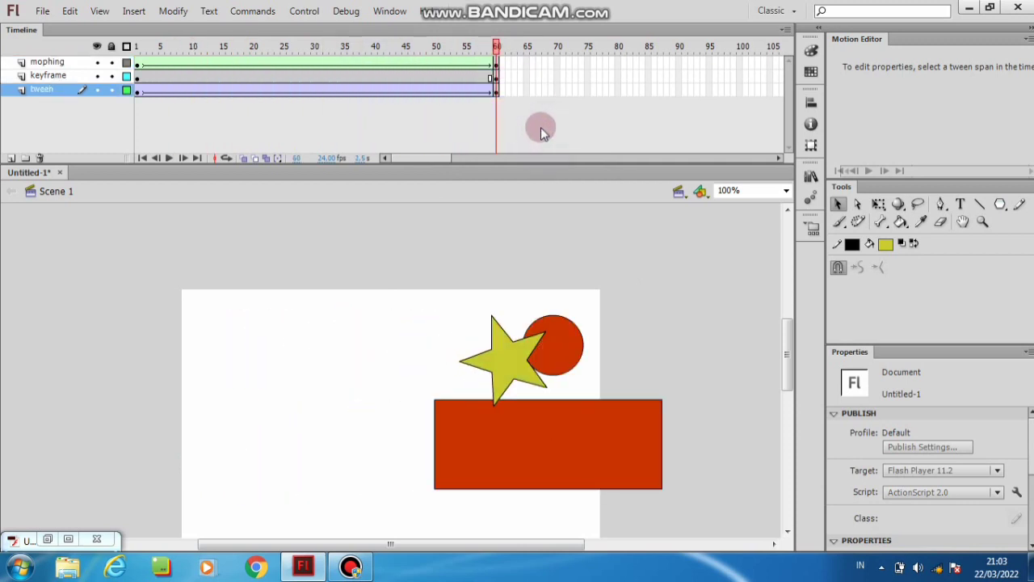
mouse_move(496, 46)
mouse_down()
mouse_move(399, 48)
mouse_move(260, 87)
mouse_move(508, 60)
mouse_up()
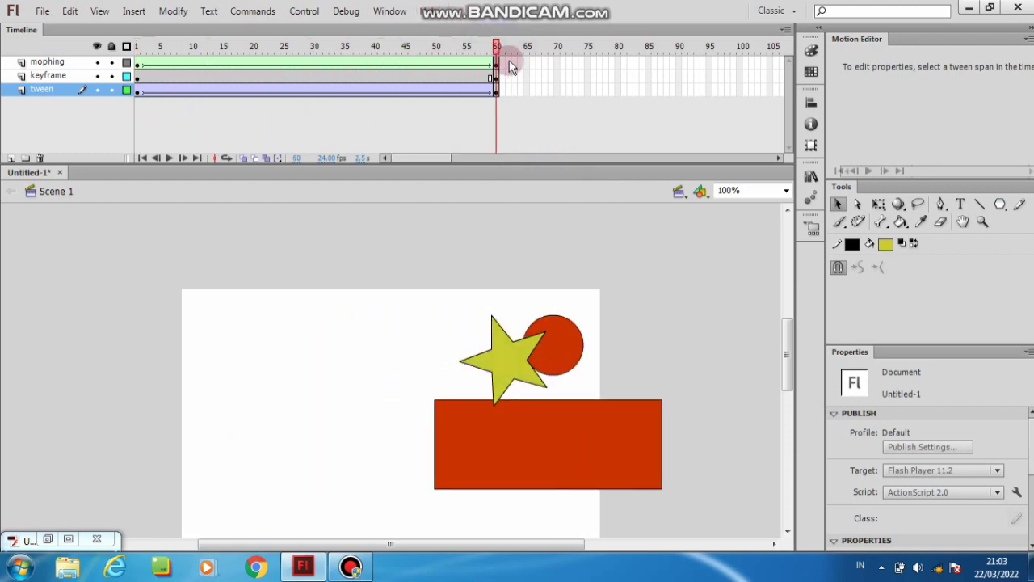